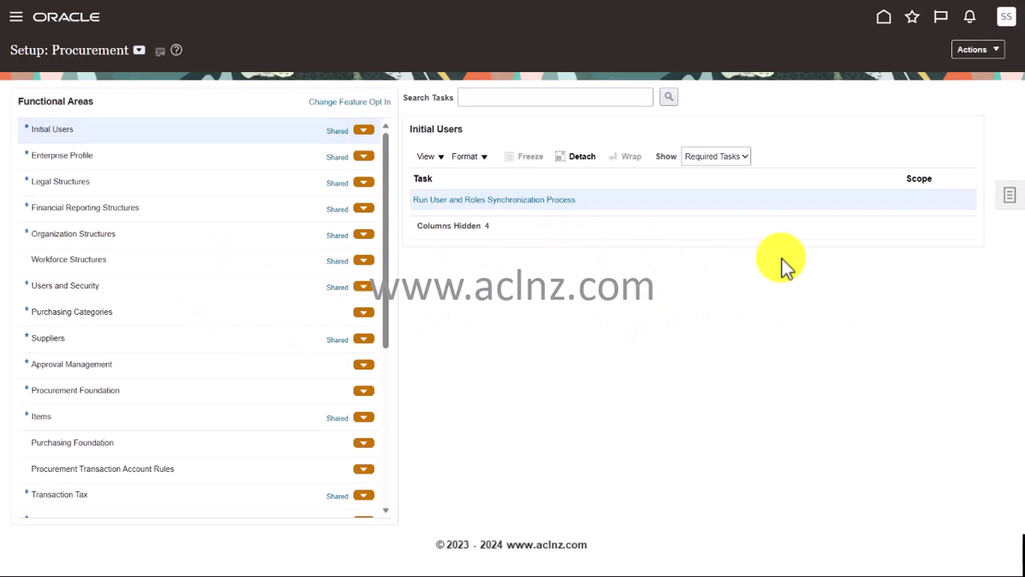
Search the setup tasks for 'Ma', pick Manage Locations, and open the Manage Locations task
click(524, 99)
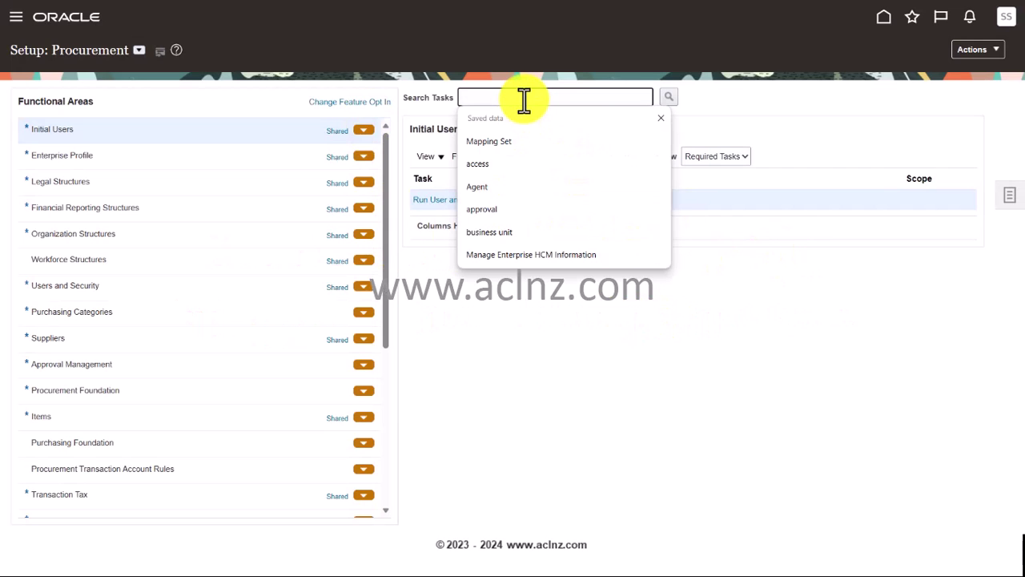
text(Ma)
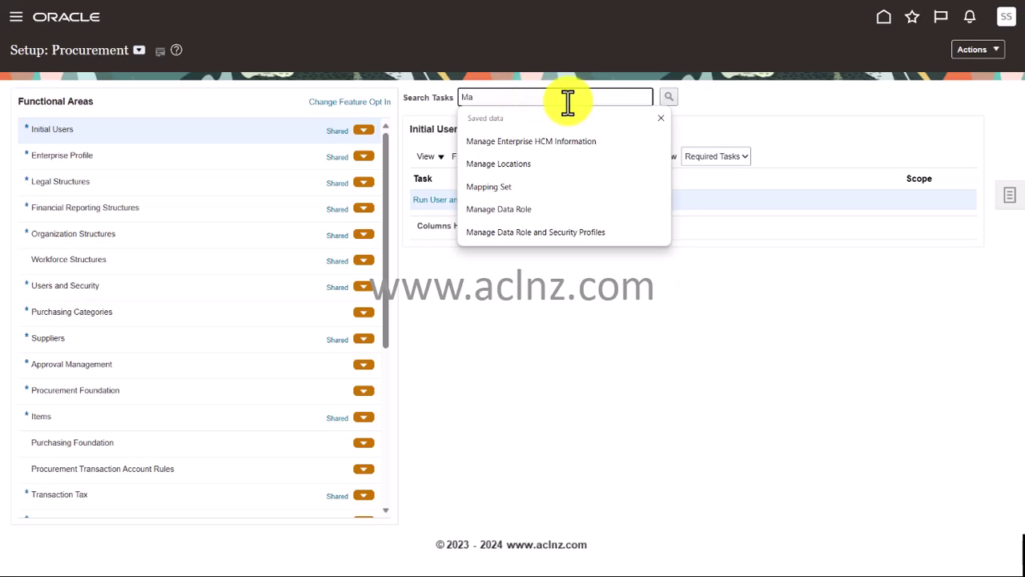
click(553, 148)
click(551, 165)
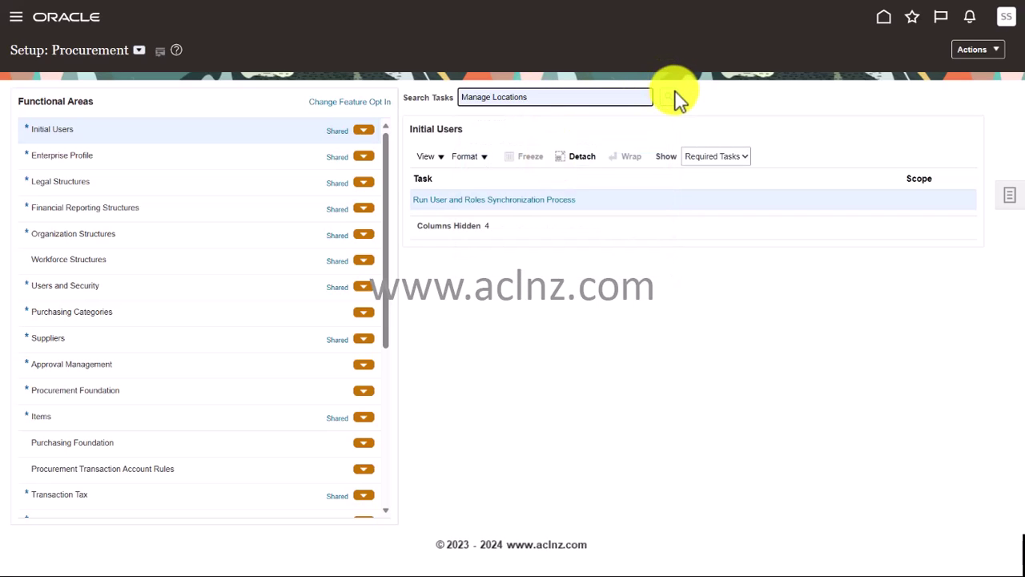
click(671, 97)
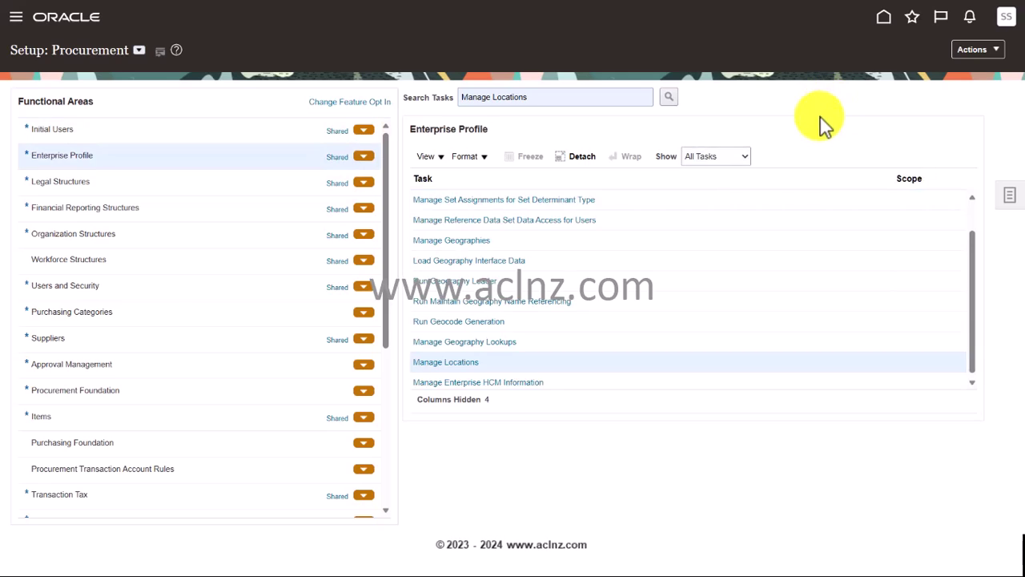
click(447, 364)
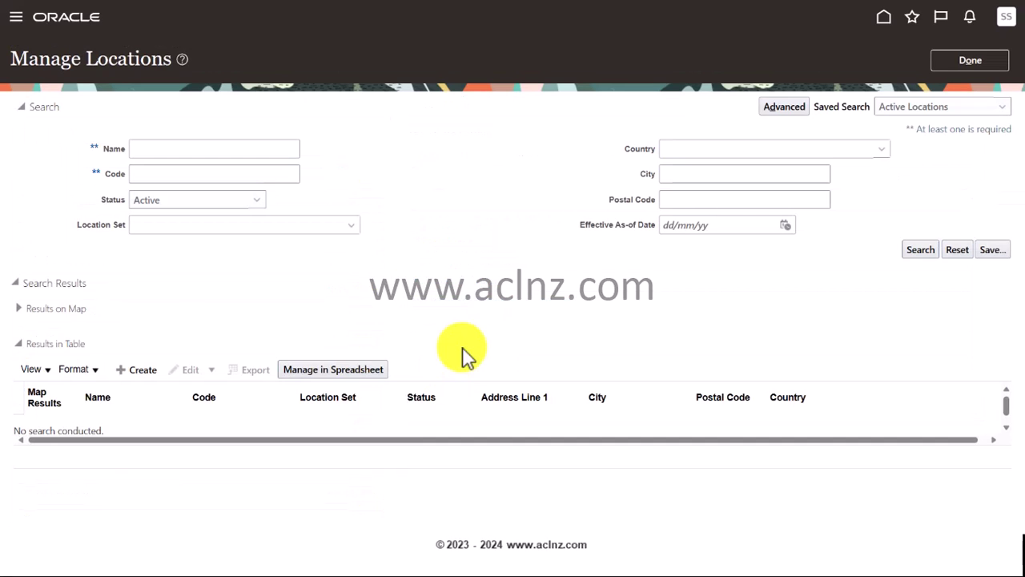
Use Manage in Spreadsheet to download the locations file and open GenericHdlSpreadsheet (2).xlsx in Excel
click(335, 372)
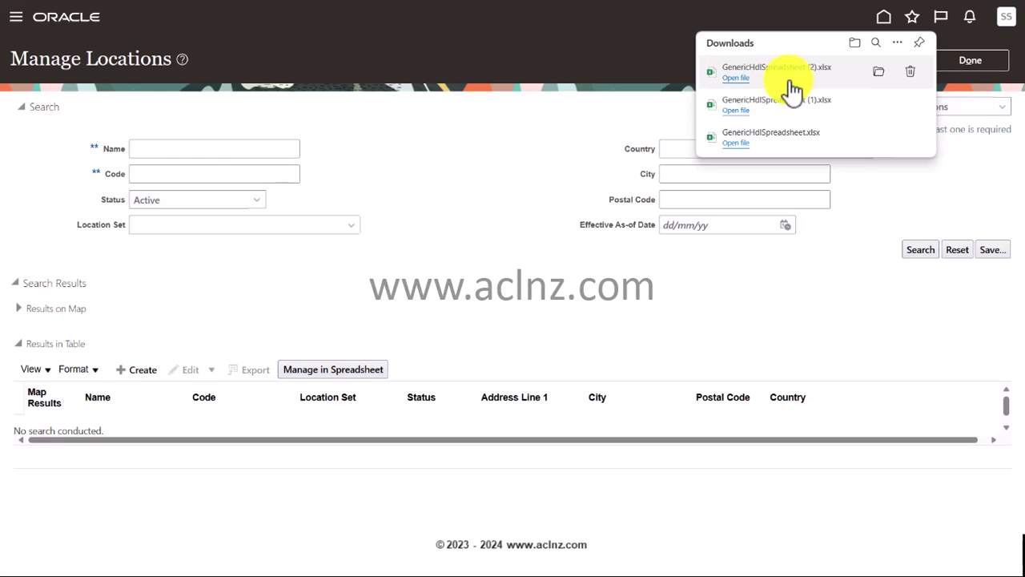
click(736, 78)
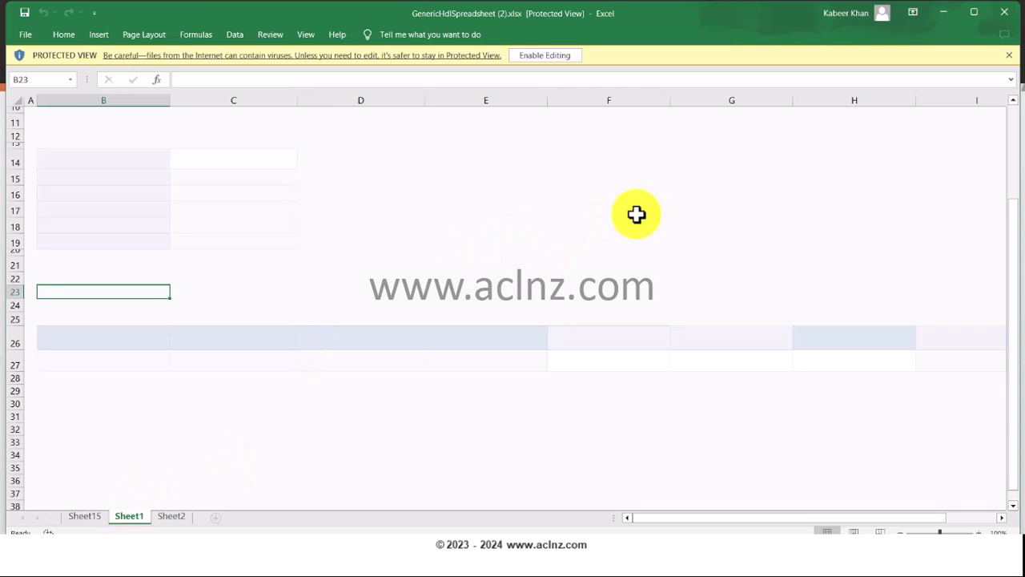
Enable editing on GenericHdlSpreadsheet (2).xlsx, then scroll up to the ORACLE logo and select cell B3
click(552, 56)
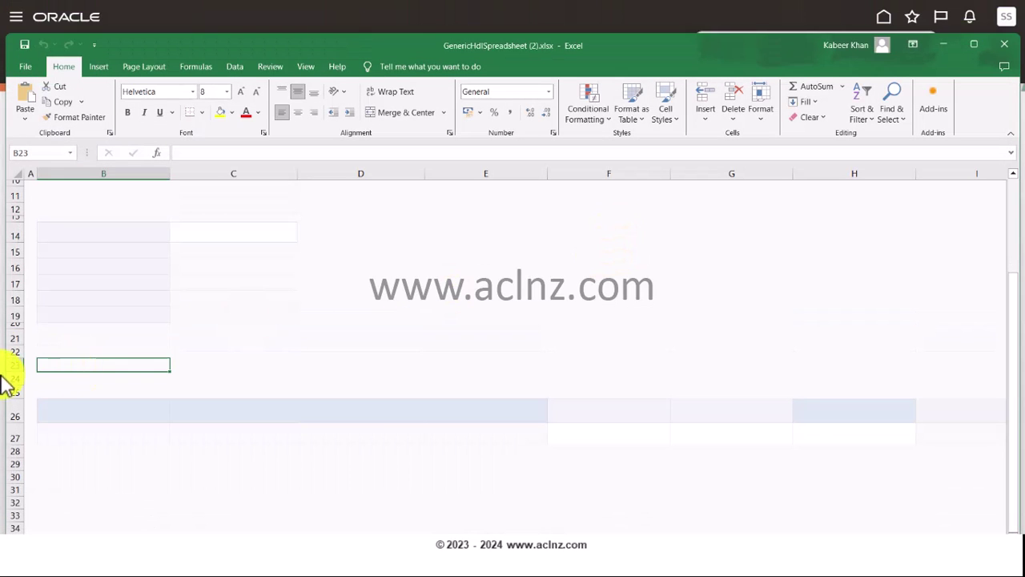
scroll(102, 320, up, 3)
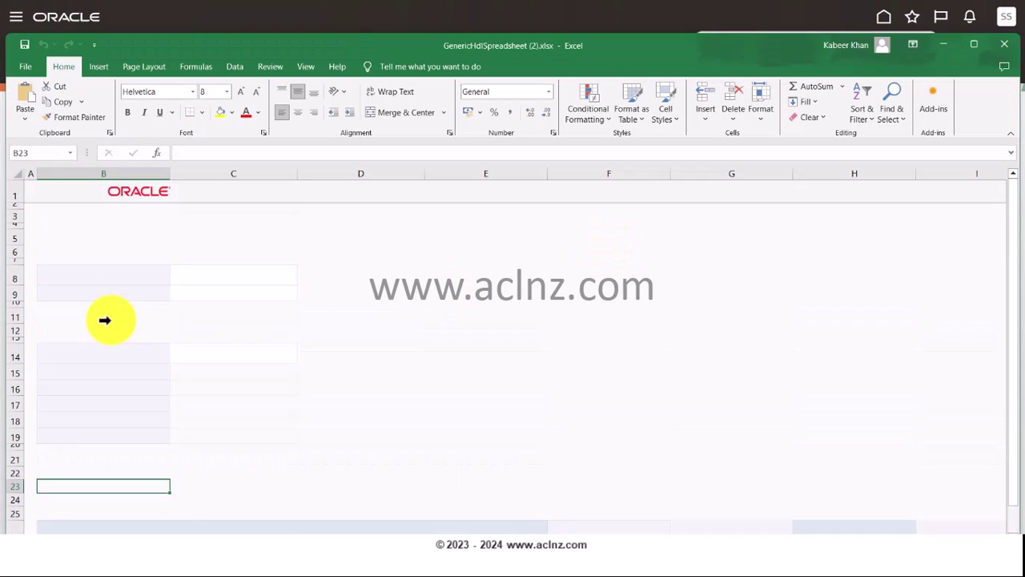
click(133, 194)
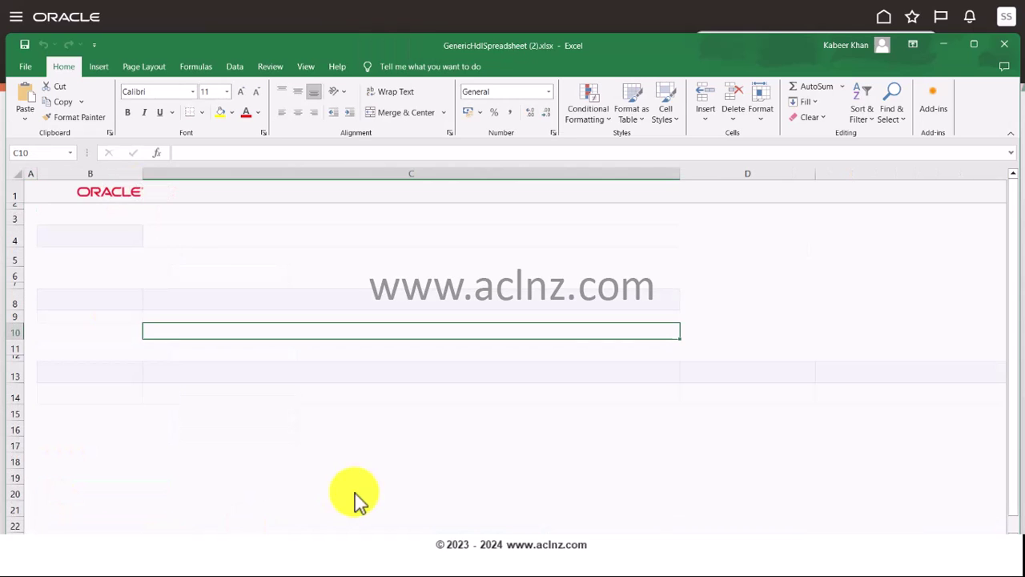
click(96, 197)
click(105, 216)
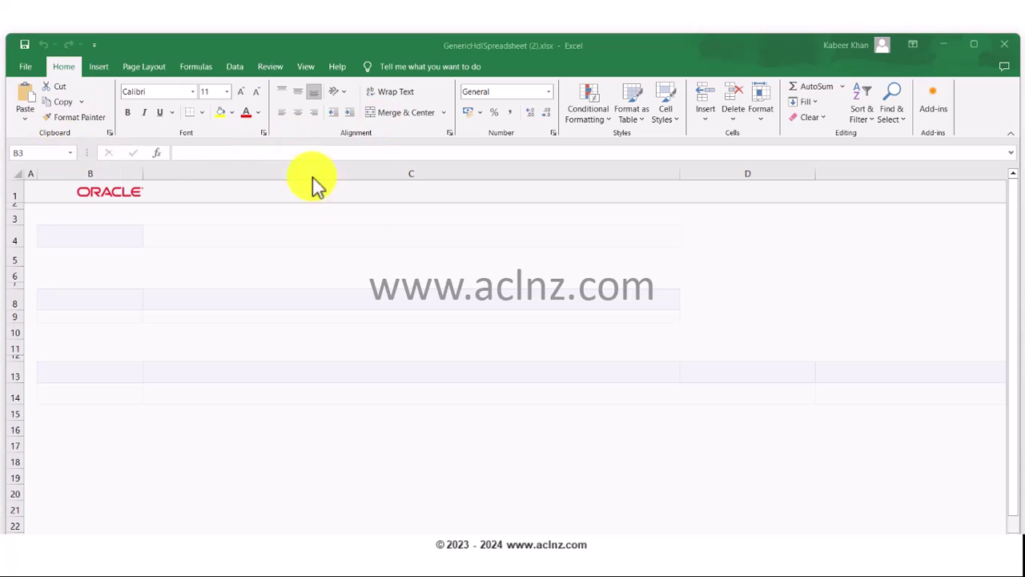
Go through File > Options > Trust Center to the Trust Center Settings dialog
click(26, 69)
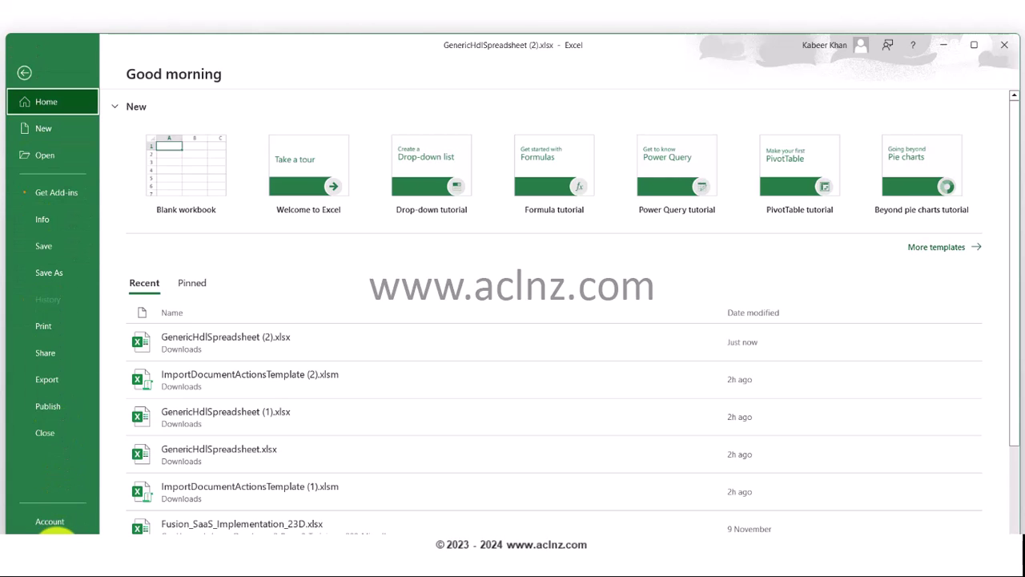
click(56, 533)
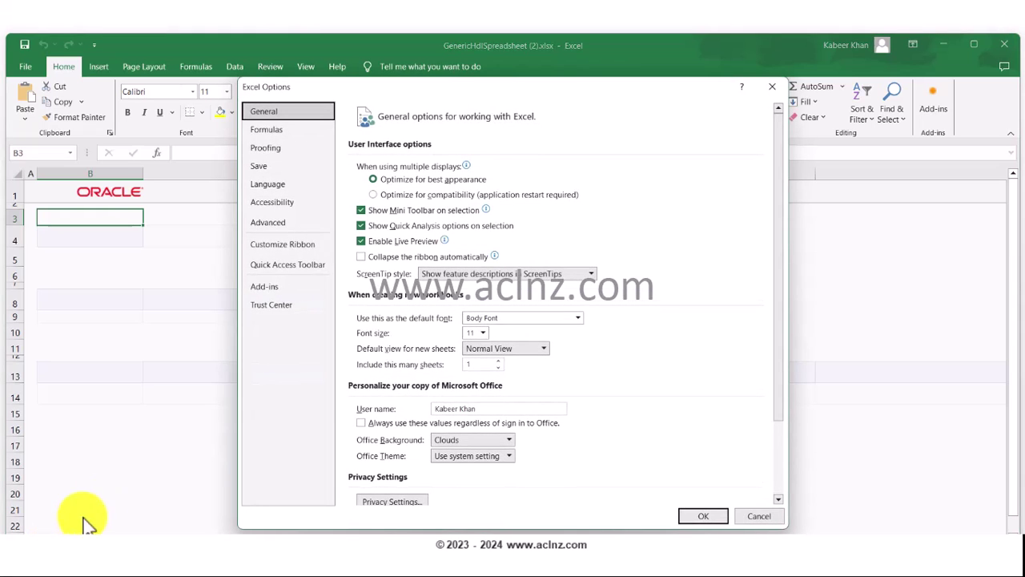
click(281, 306)
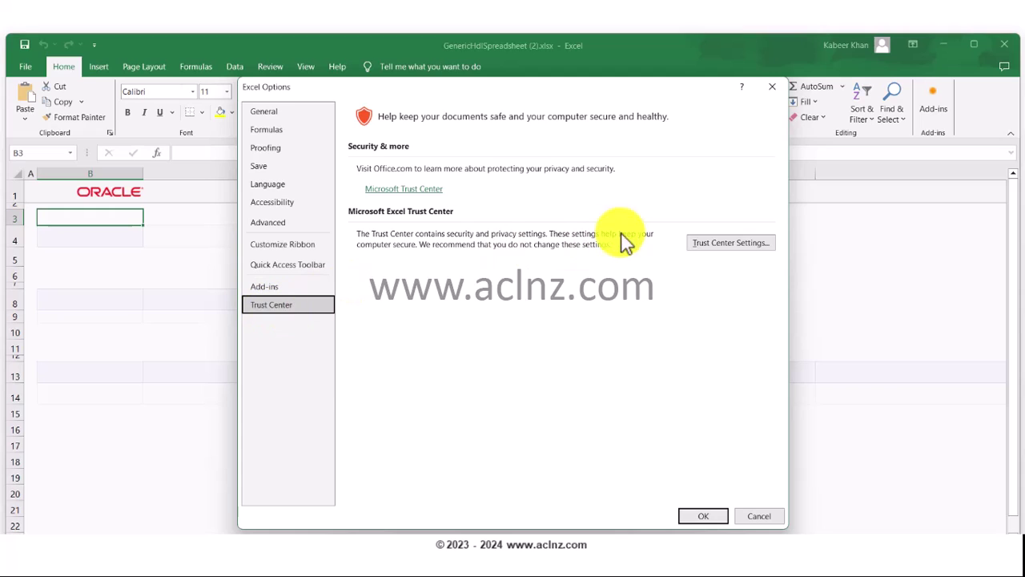
click(730, 243)
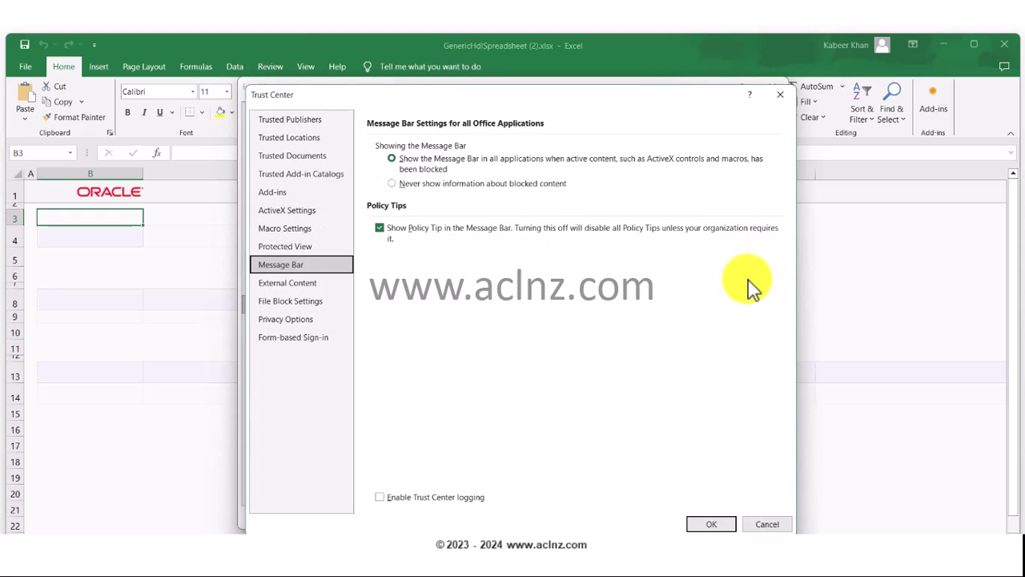
In Macro Settings choose Enable all macros and trust VBA project object model access, then confirm both dialogs
click(298, 232)
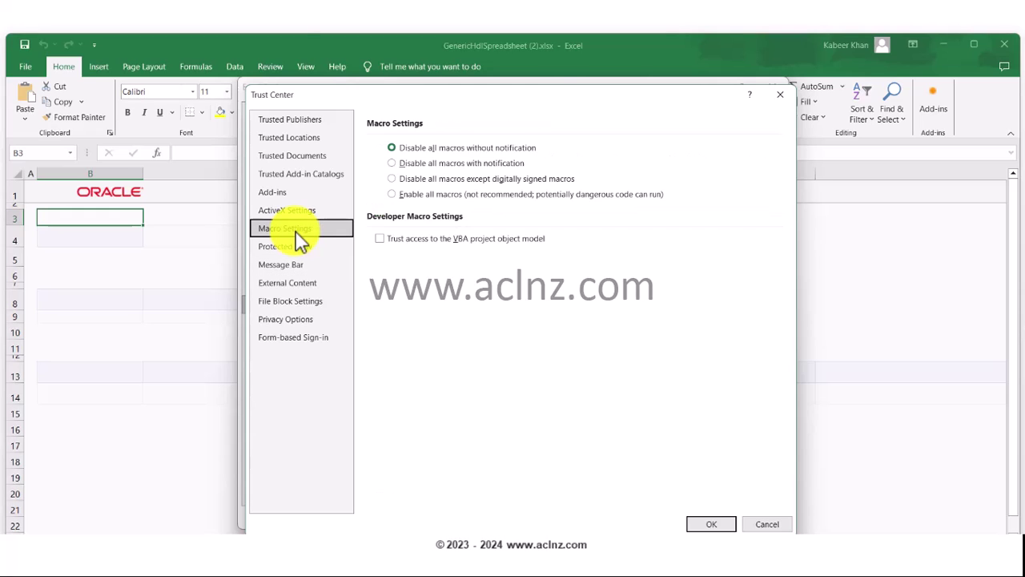
click(410, 151)
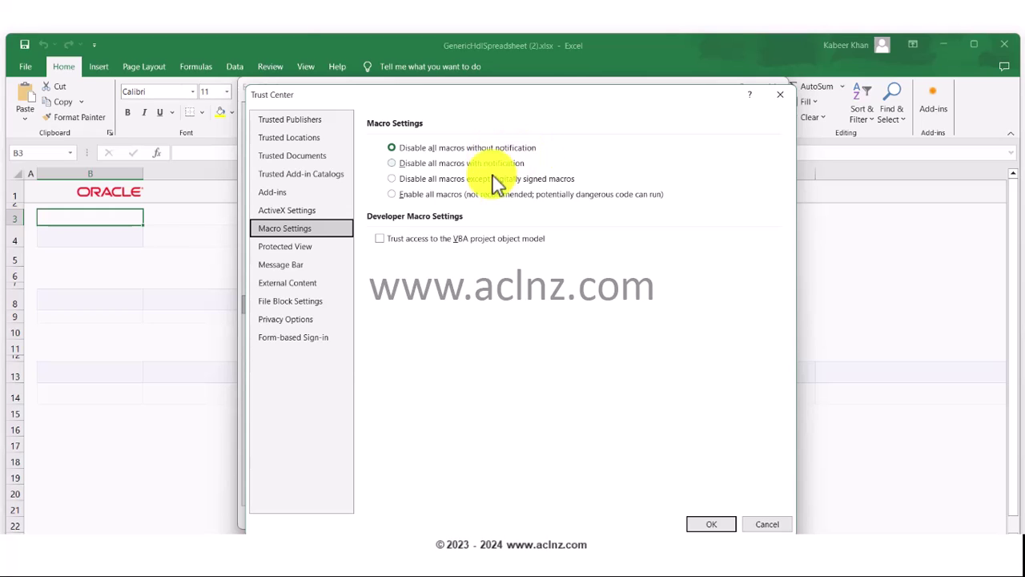
click(392, 194)
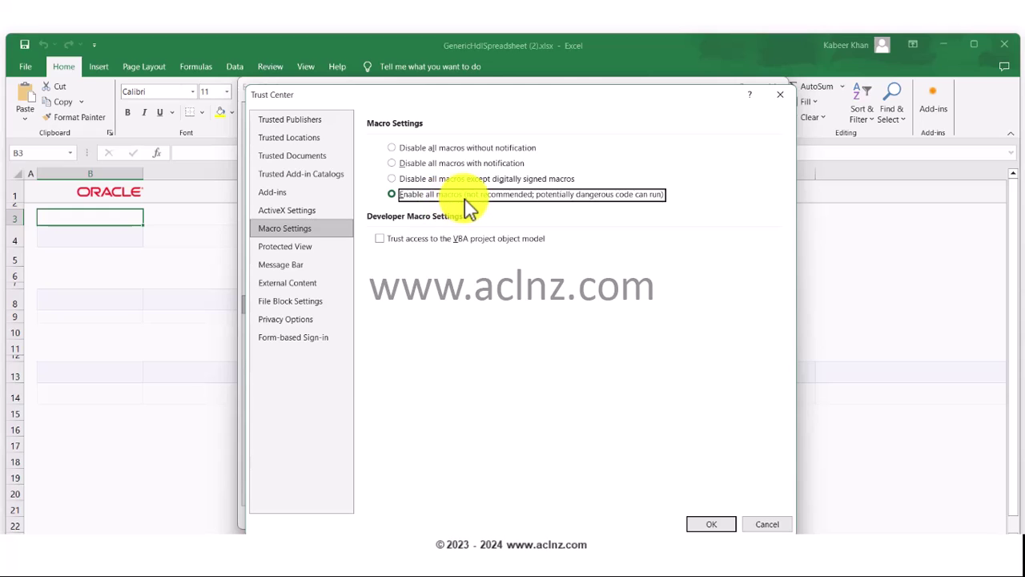
click(380, 238)
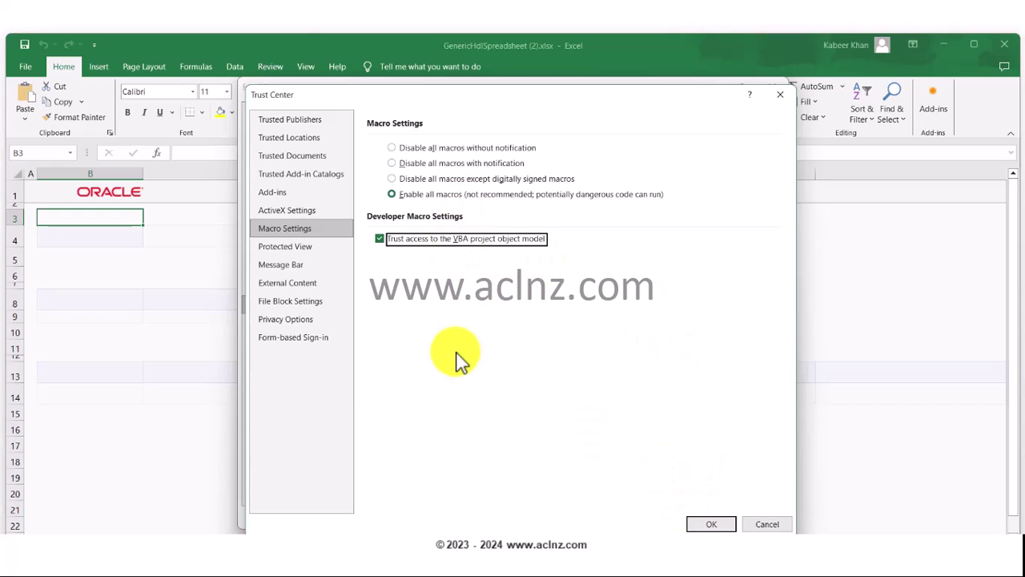
click(710, 523)
click(703, 516)
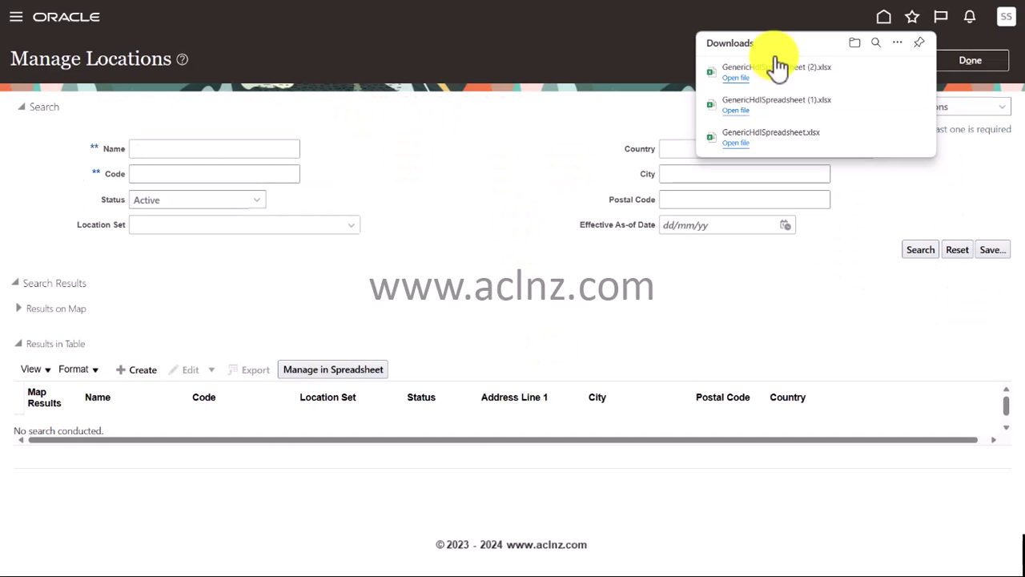
Reopen GenericHdlSpreadsheet (2).xlsx and look through Sheet15, Sheet1 and Sheet2, ending on Sheet15
click(770, 87)
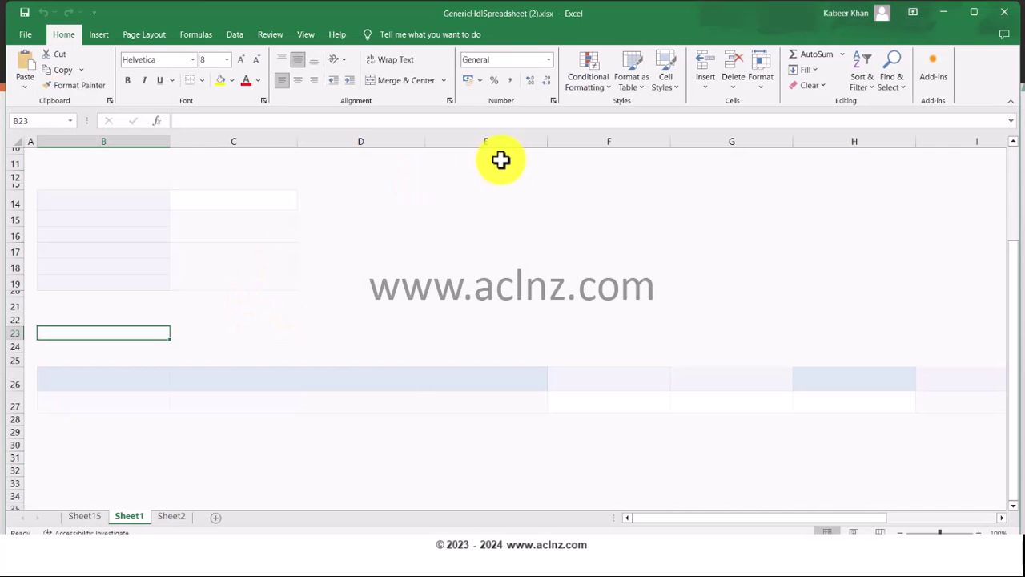
click(84, 517)
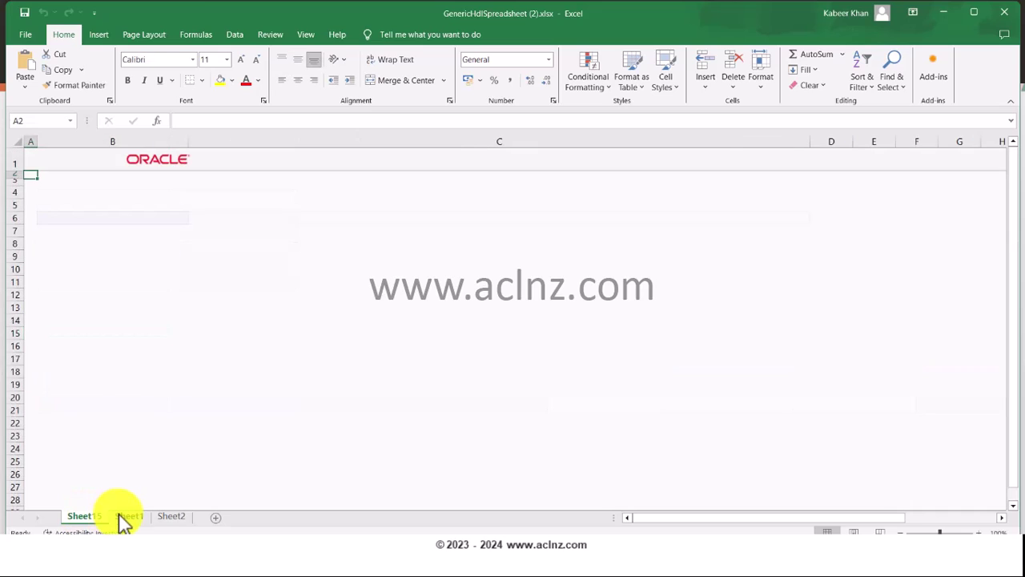
click(124, 517)
click(168, 517)
click(126, 517)
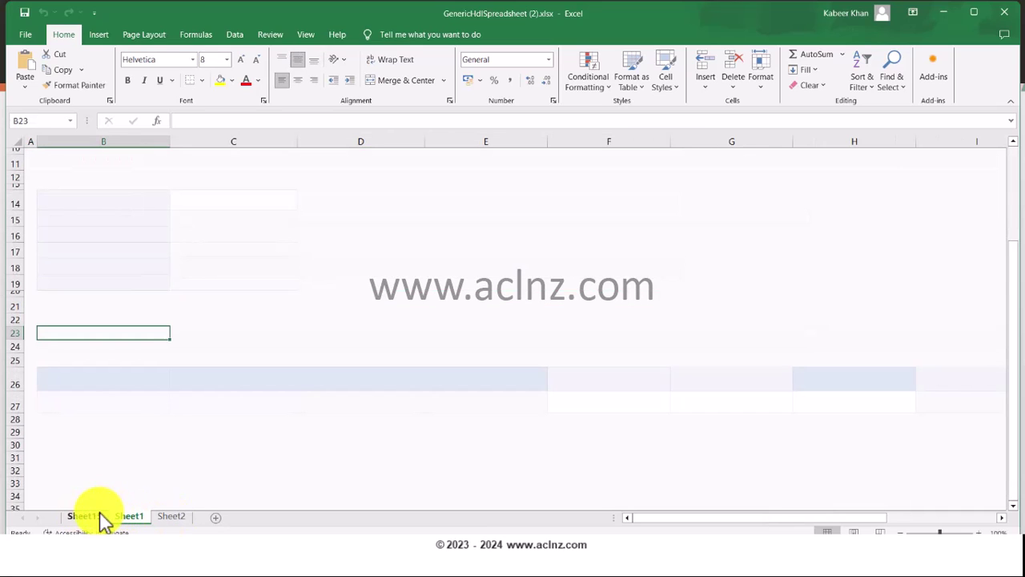
click(87, 516)
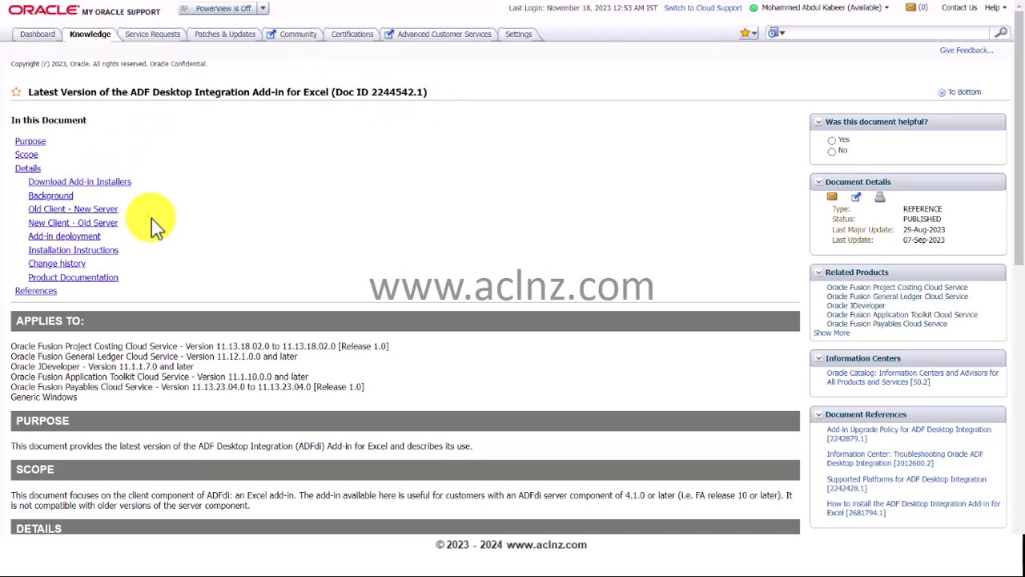
Jump to the Download Add-in Installers section of Doc ID 2244542.1 to reach patch 35746779
click(63, 183)
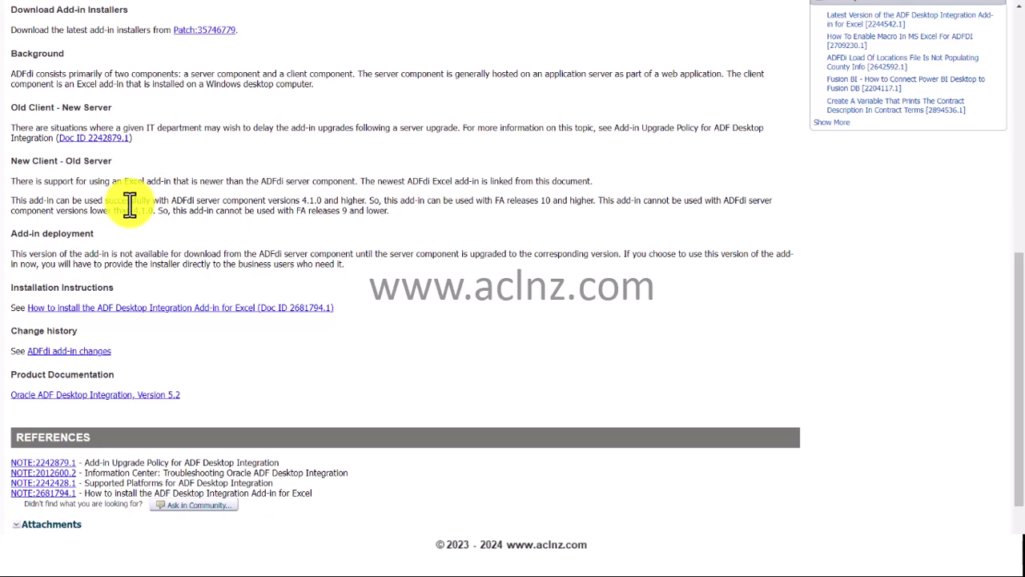
scroll(126, 206, up, 1)
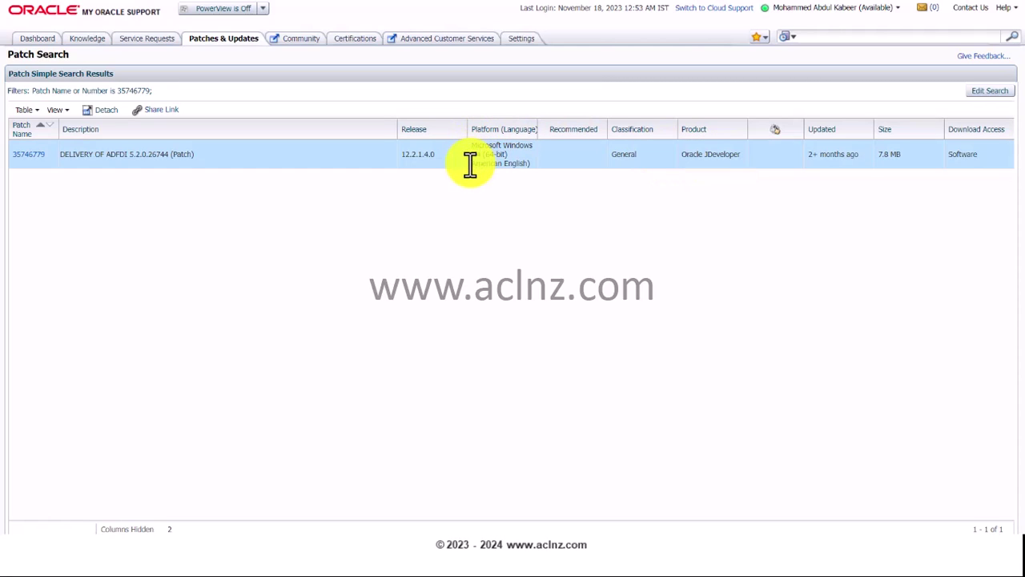
Select patch 35746779 and request its download from the popup and the patch details
click(27, 162)
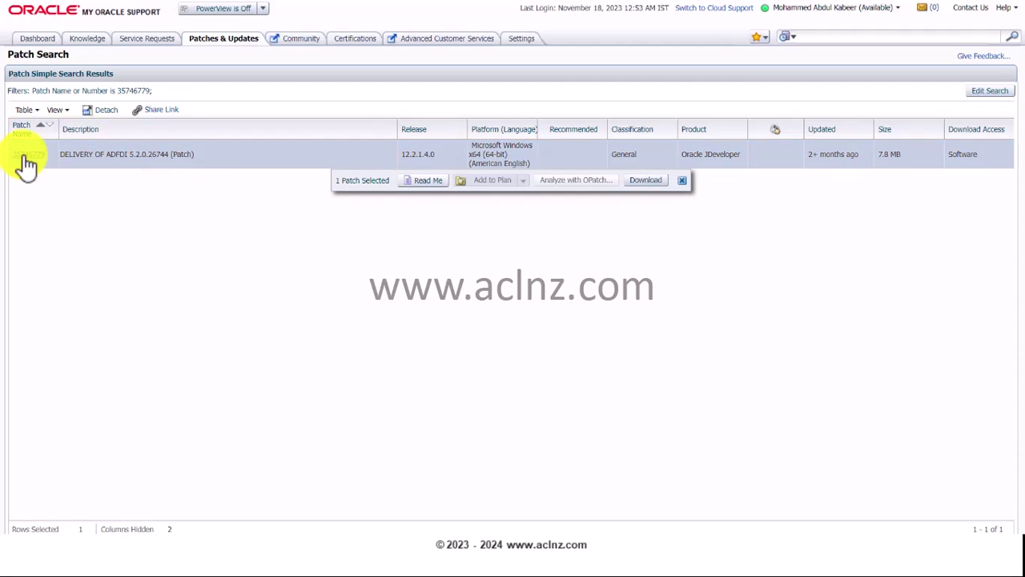
click(648, 181)
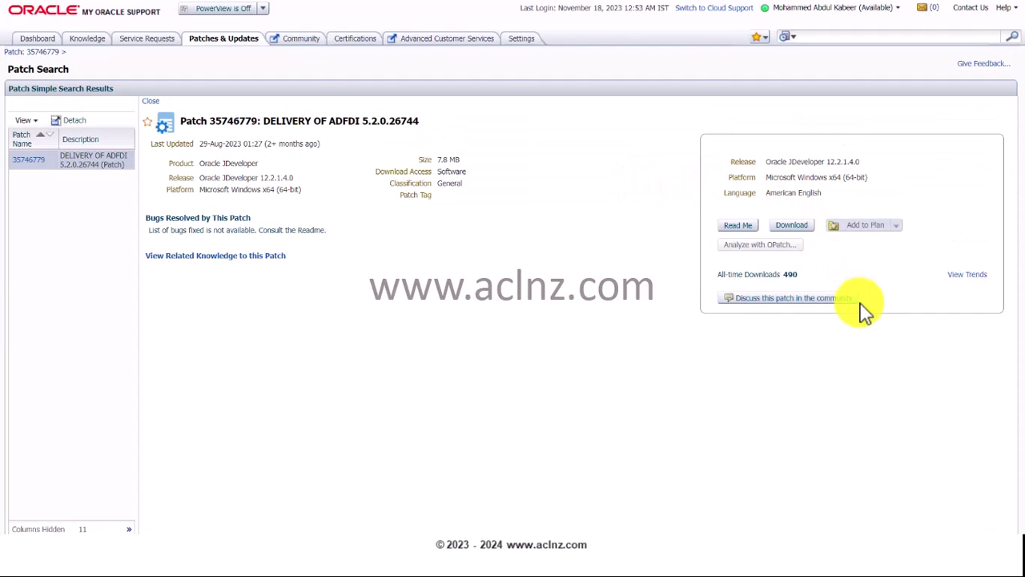
click(793, 228)
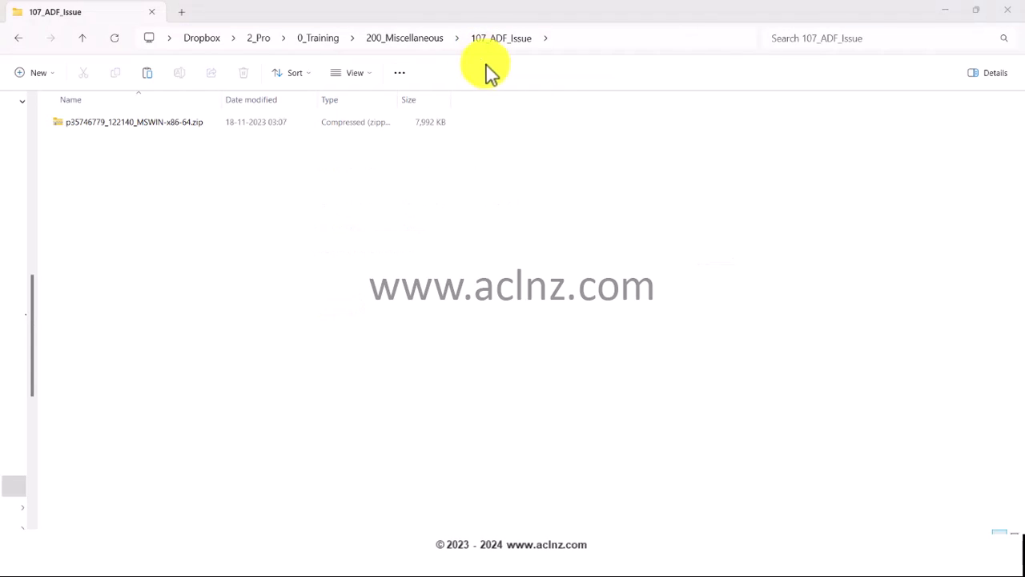
Open the p35746779 zip in 107_ADF_Issue and open its README.txt in Notepad
click(155, 130)
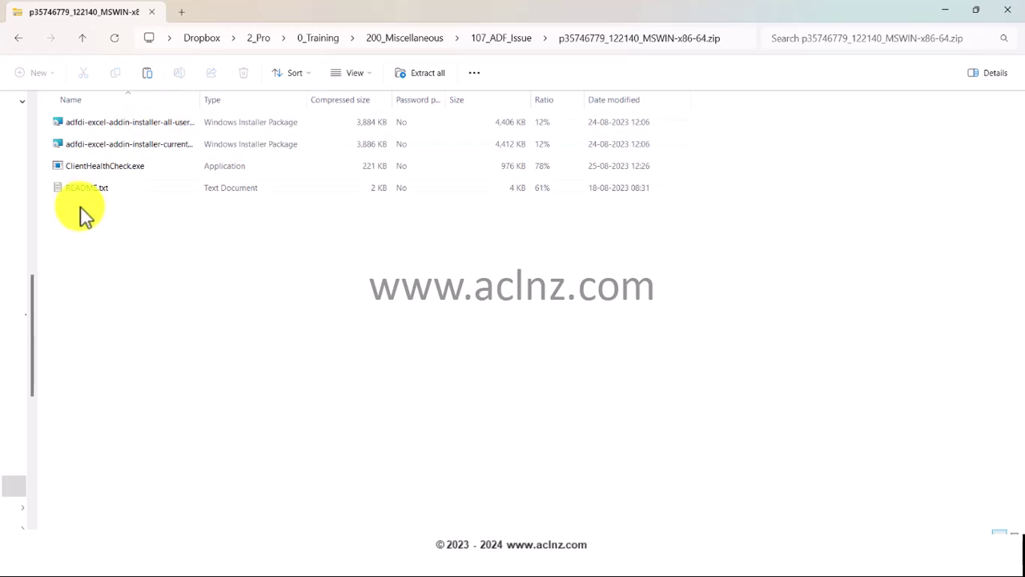
click(92, 193)
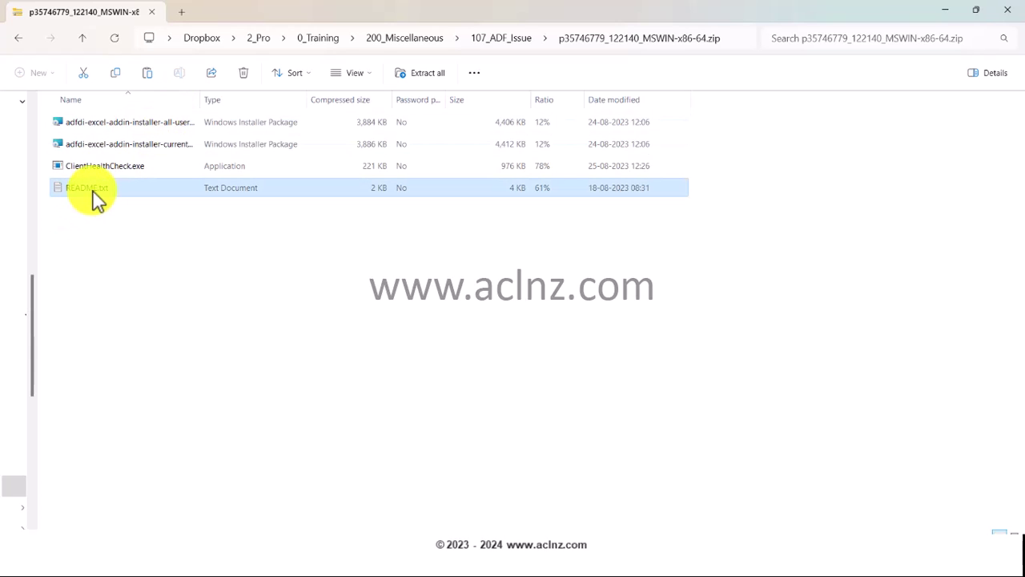
double_click(93, 192)
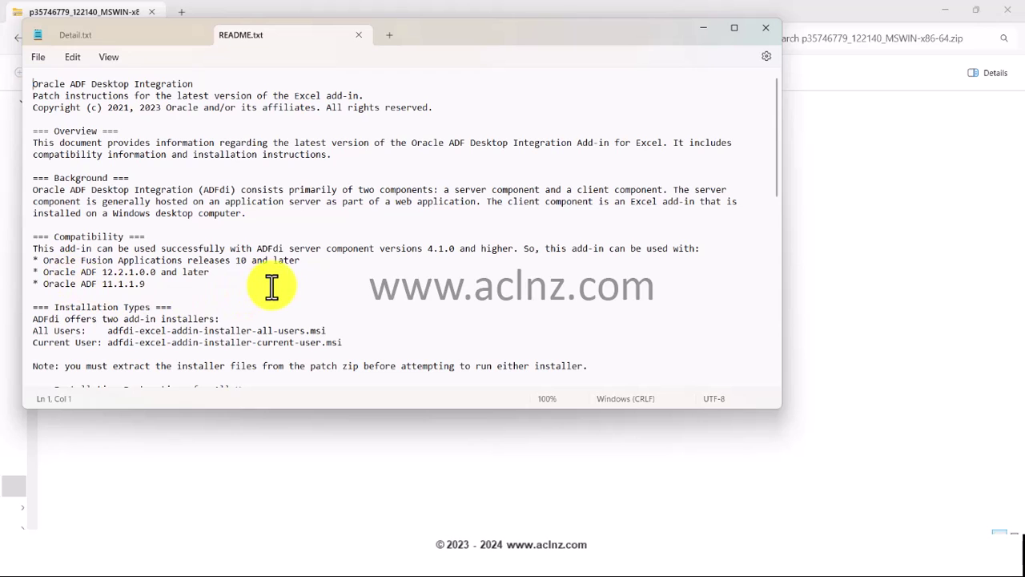
Scroll the README down to the Installation Types and Installation Instructions sections
scroll(271, 287, down, 1)
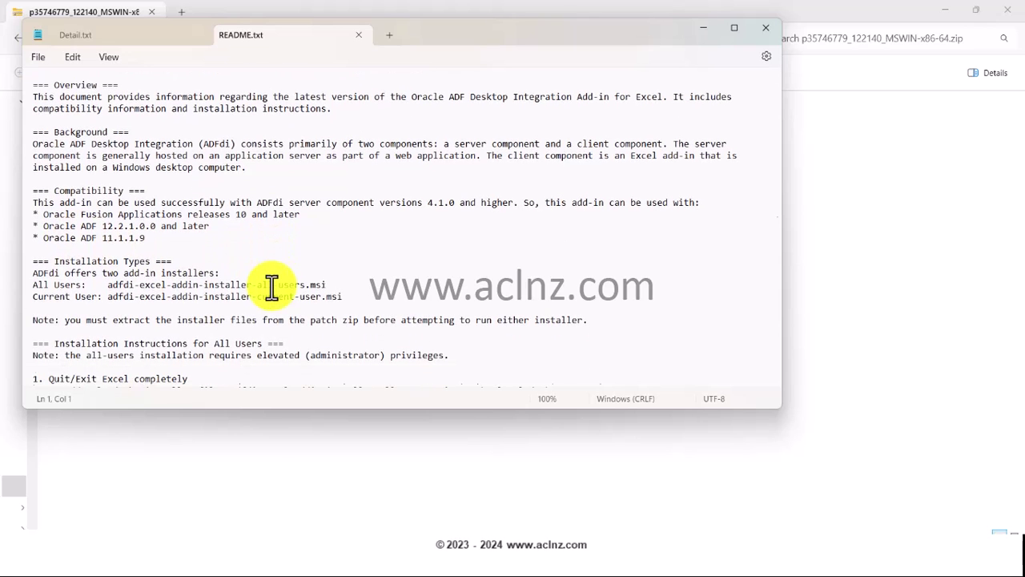
scroll(271, 286, down, 1)
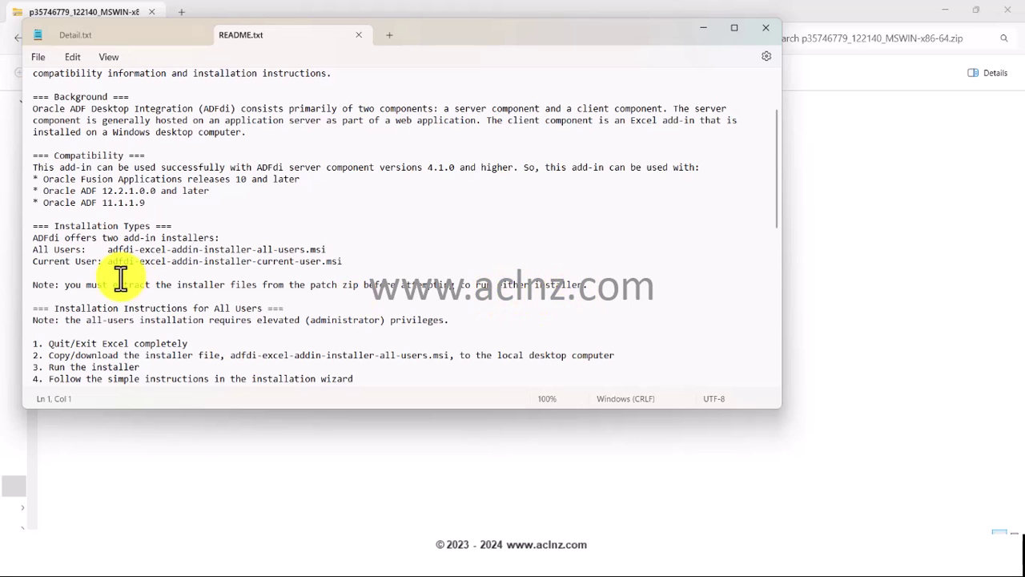
scroll(165, 245, down, 2)
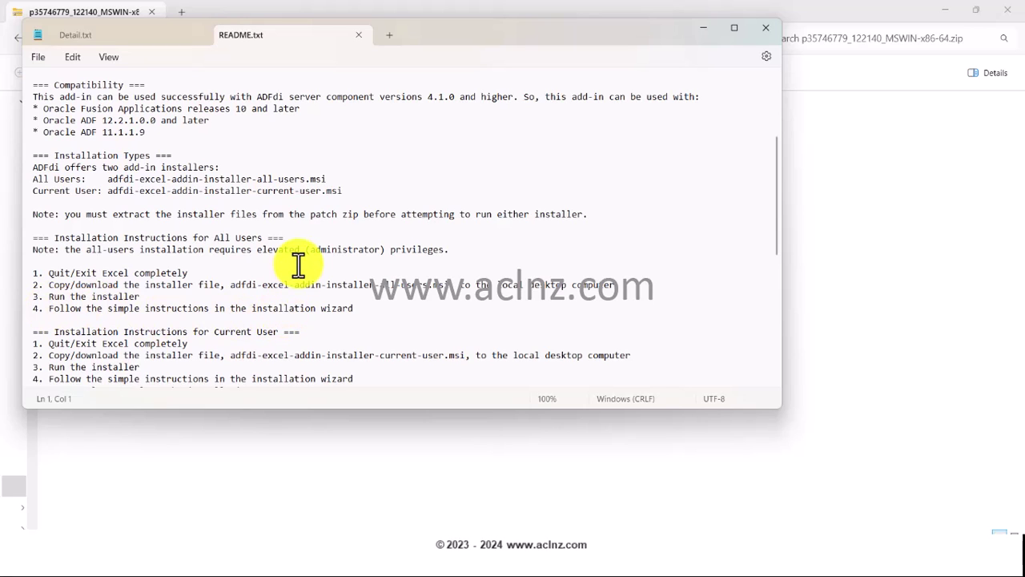
scroll(297, 266, down, 1)
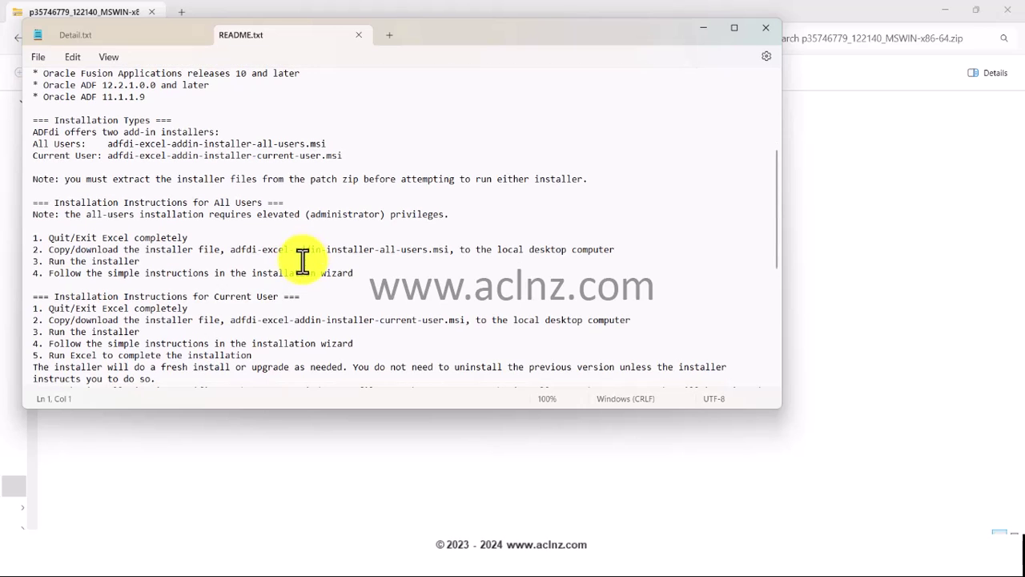
Put Notepad away and exit Excel, closing GenericHdlSpreadsheet (2).xlsx
click(702, 32)
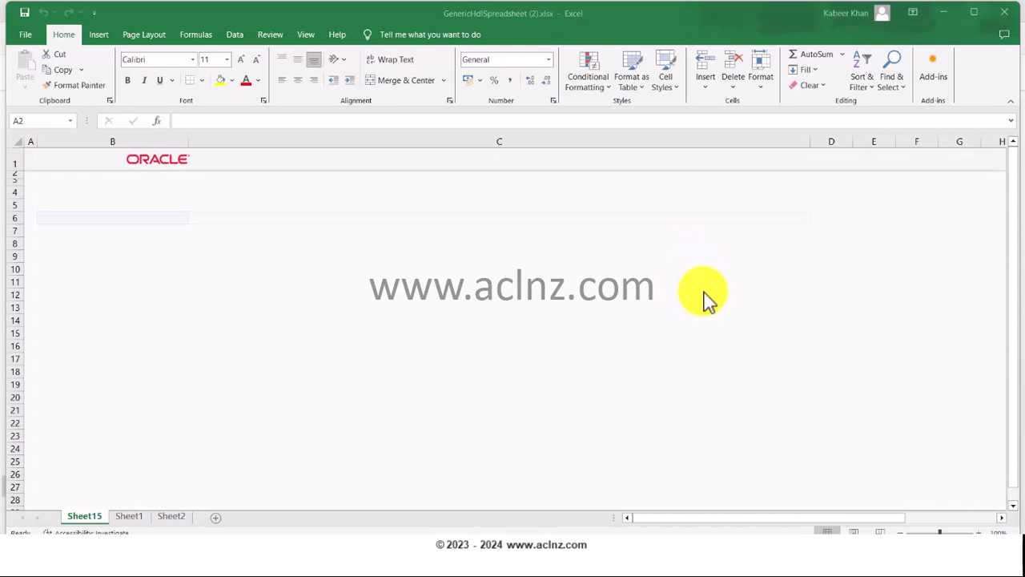
click(1004, 12)
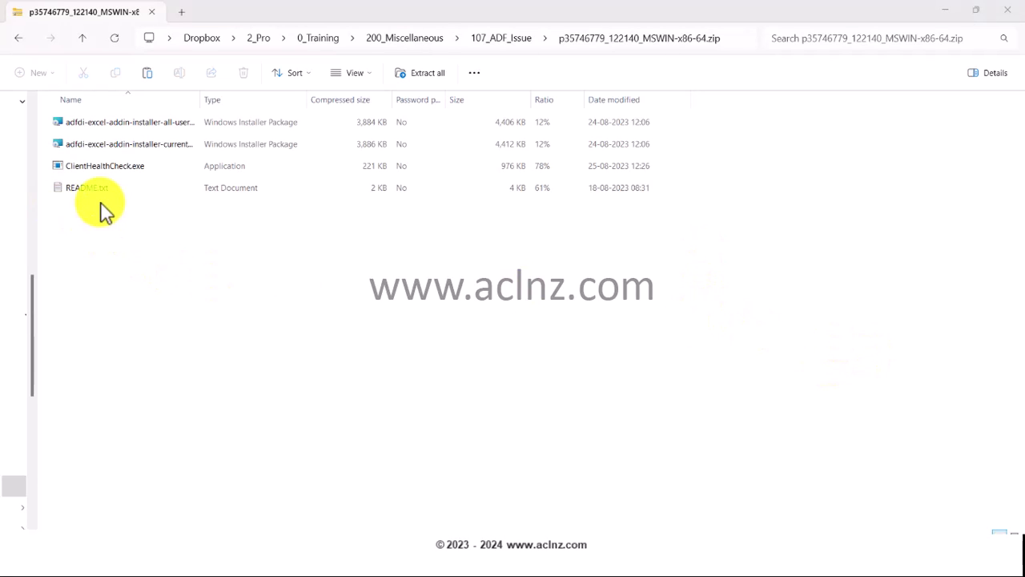
Back in 107_ADF_Issue, extract the patch zip into its suggested folder
click(506, 38)
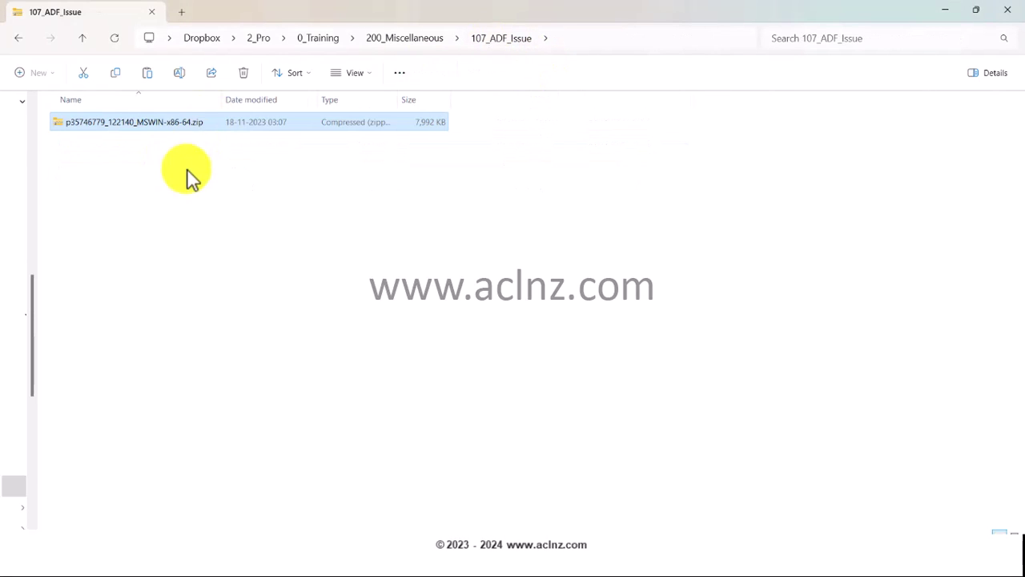
right_click(164, 130)
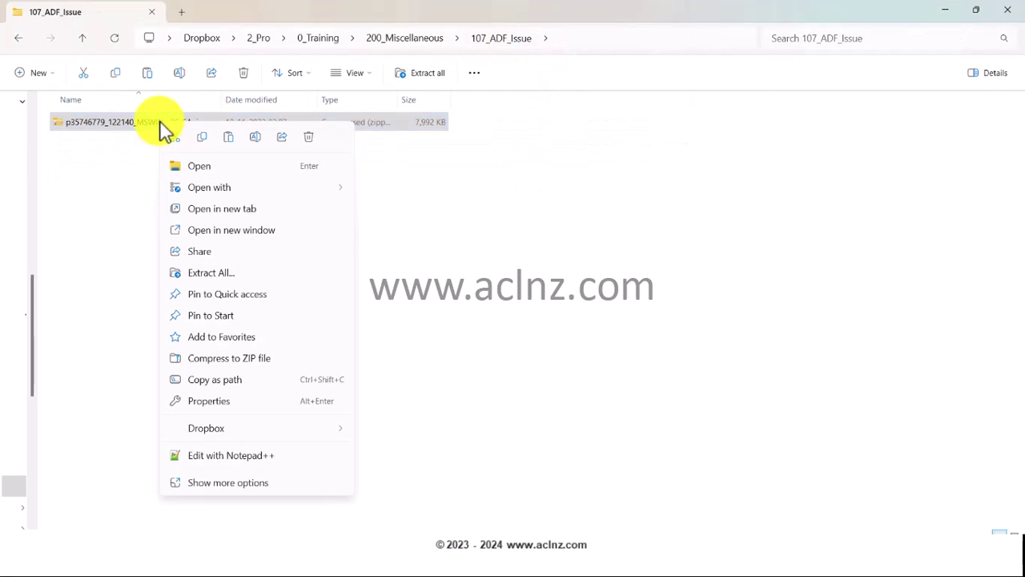
click(211, 272)
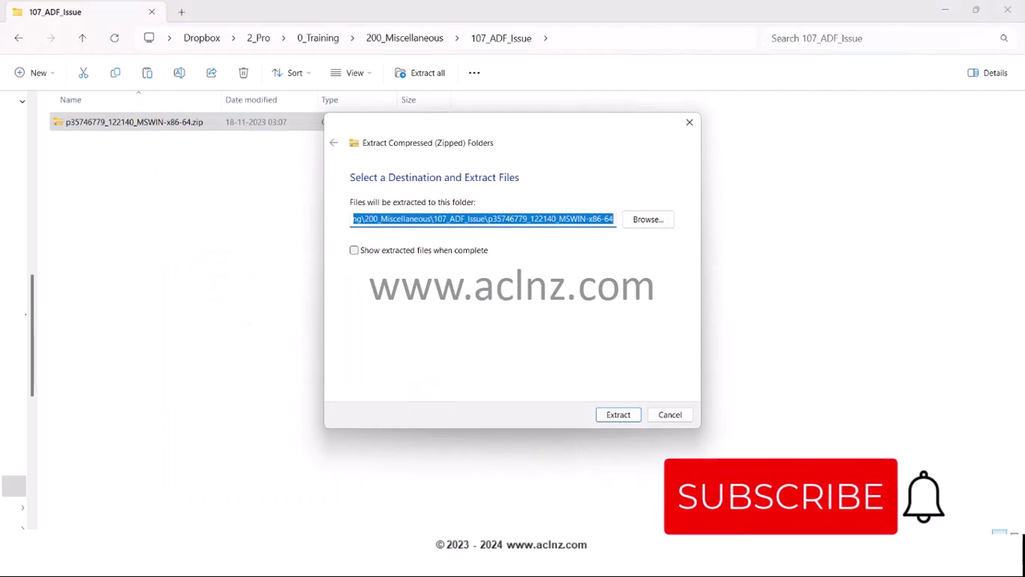
click(621, 417)
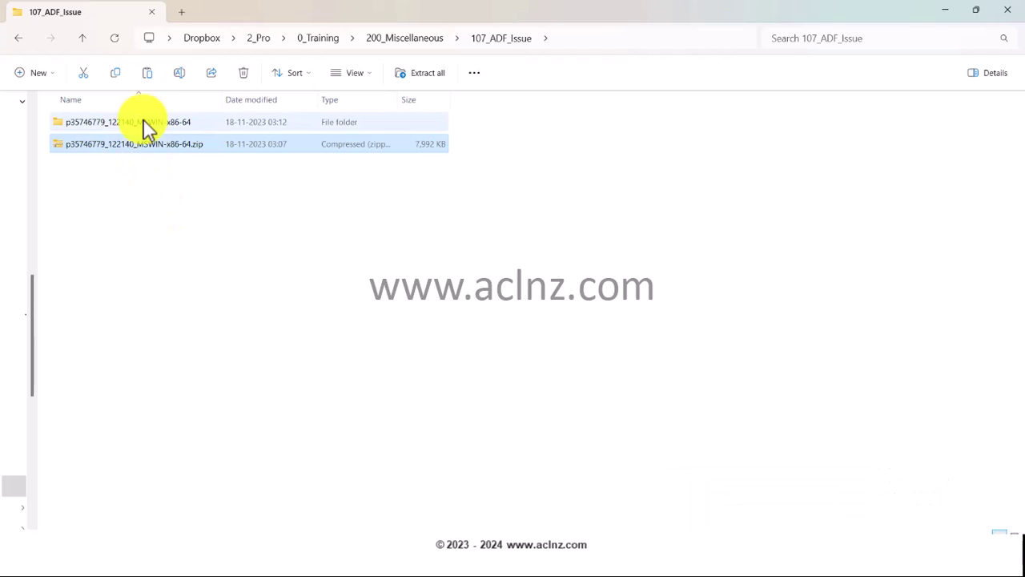
Open p35746779_122140_MSWIN-x86-64, widen the Name column and select the all-users installer
double_click(144, 128)
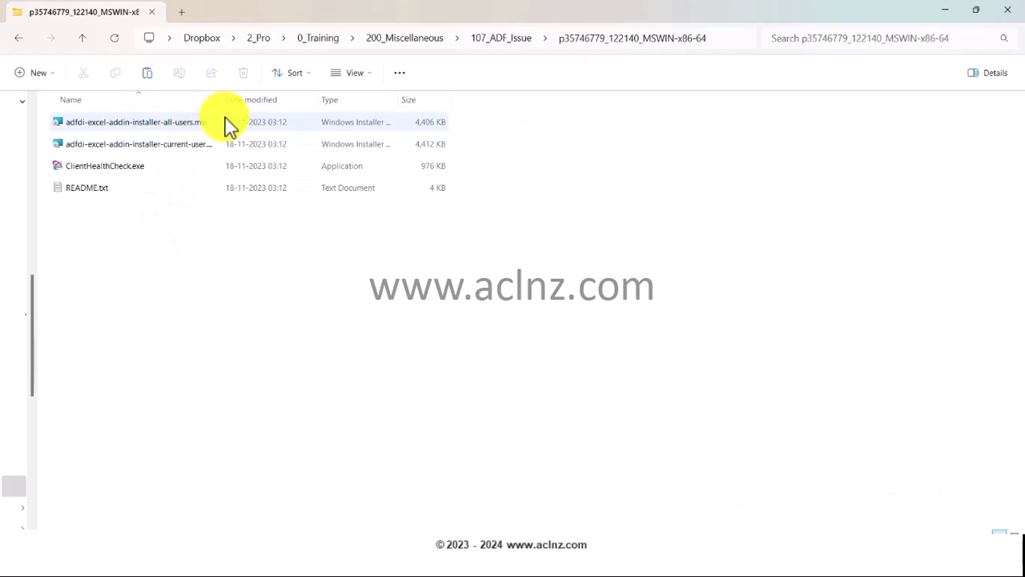
drag(224, 98, 309, 131)
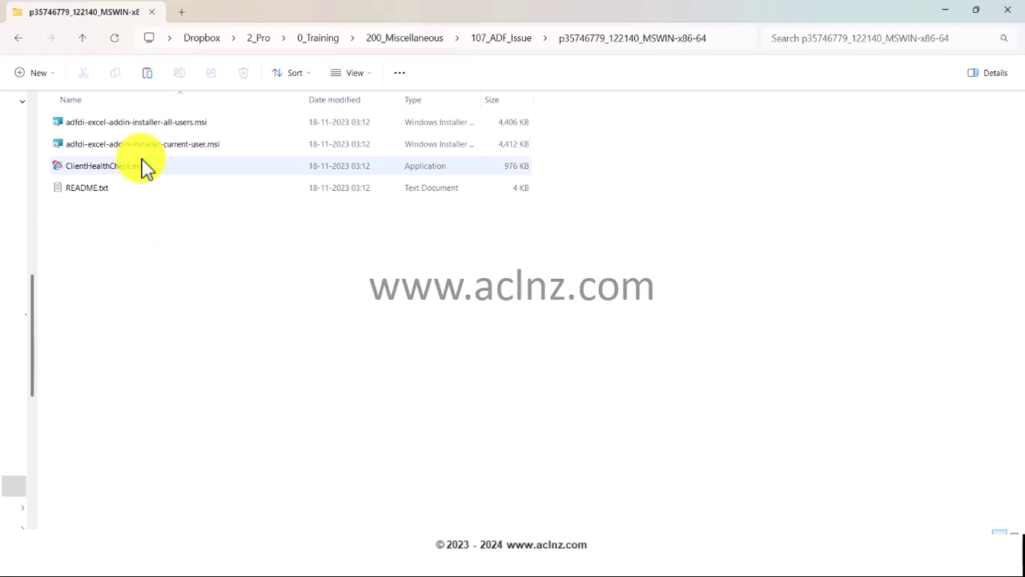
click(147, 126)
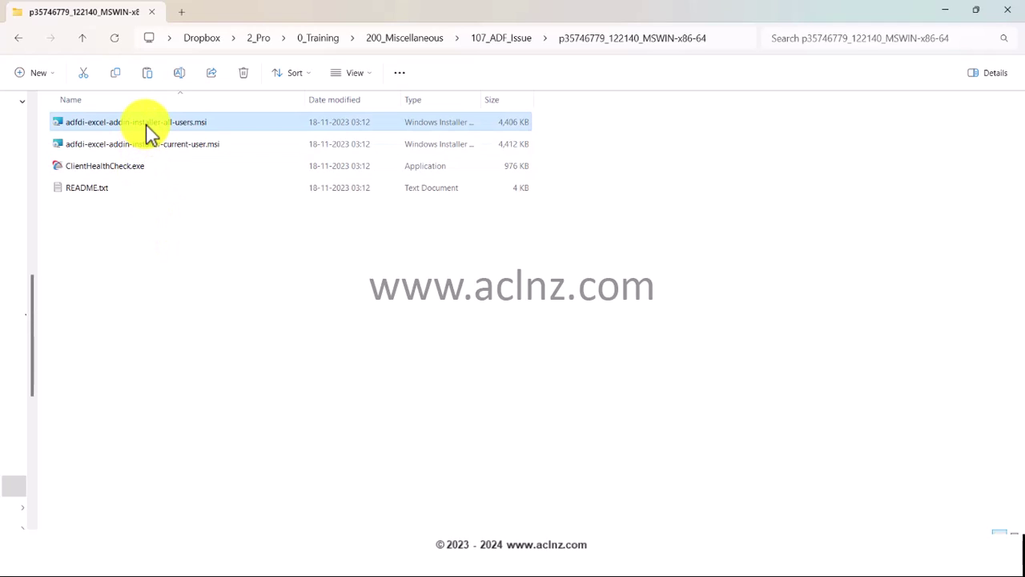
Run adfdi-excel-addin-installer-all-users.msi through to Installation Complete and close the installer
double_click(147, 128)
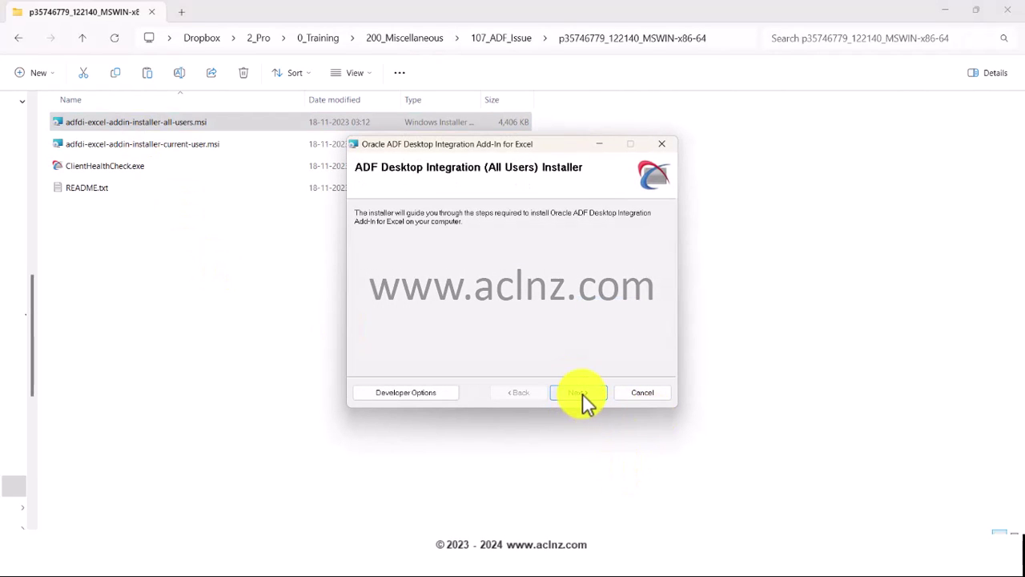
click(583, 394)
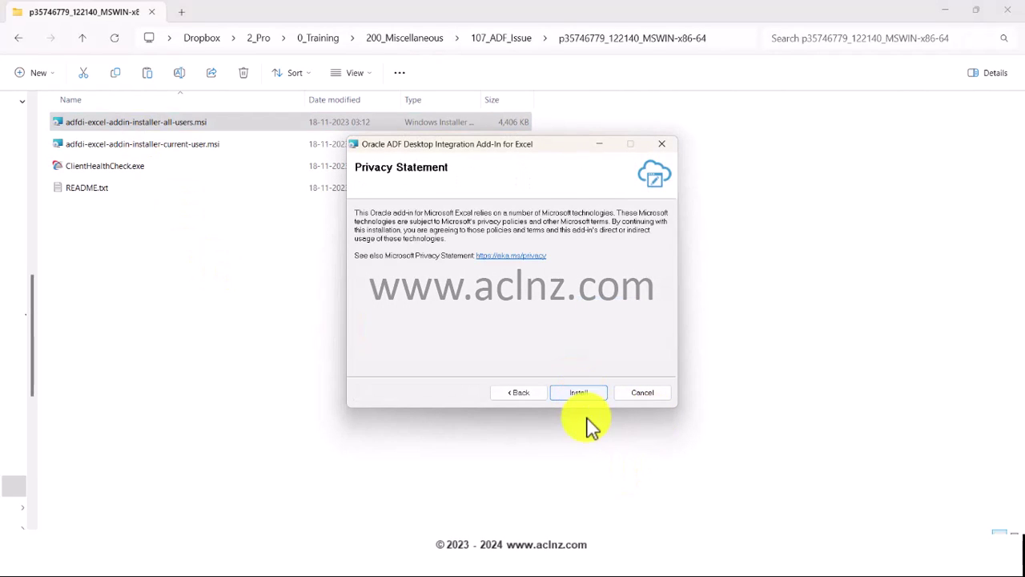
click(583, 393)
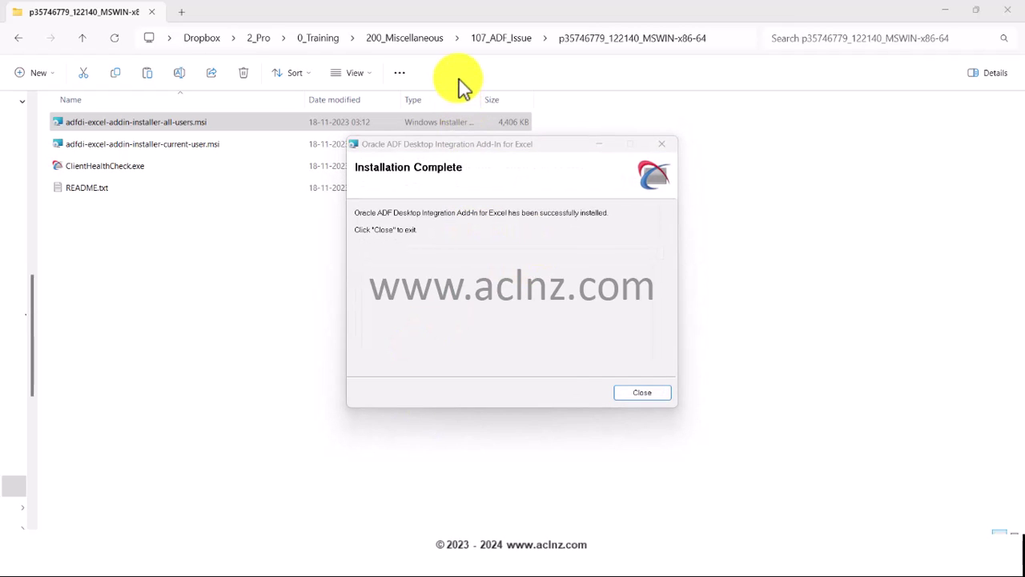
click(635, 393)
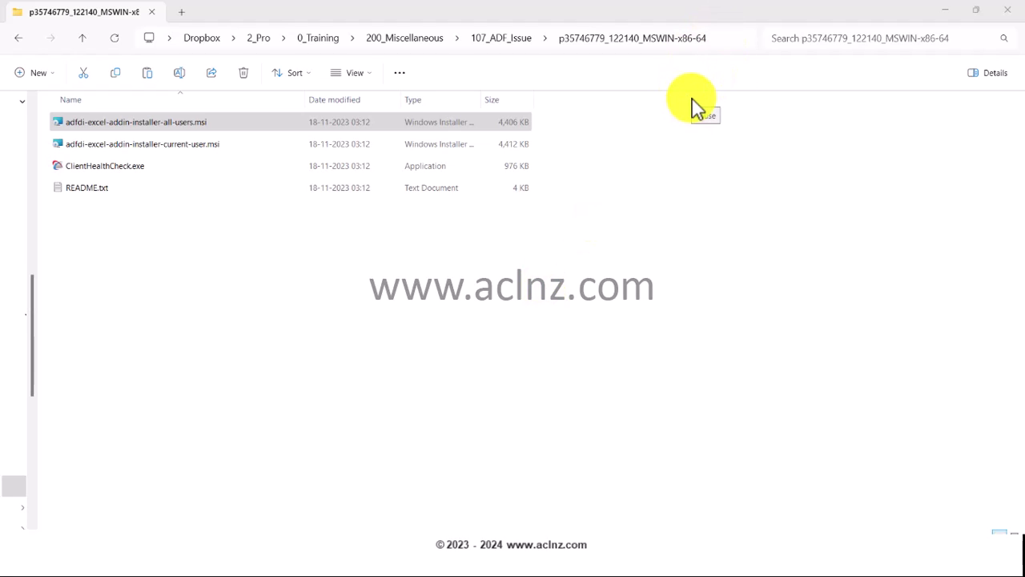
Return to 107_ADF_Issue, drag GenericHdlSpreadsheet.xlsx into it, and select the workbook
click(492, 38)
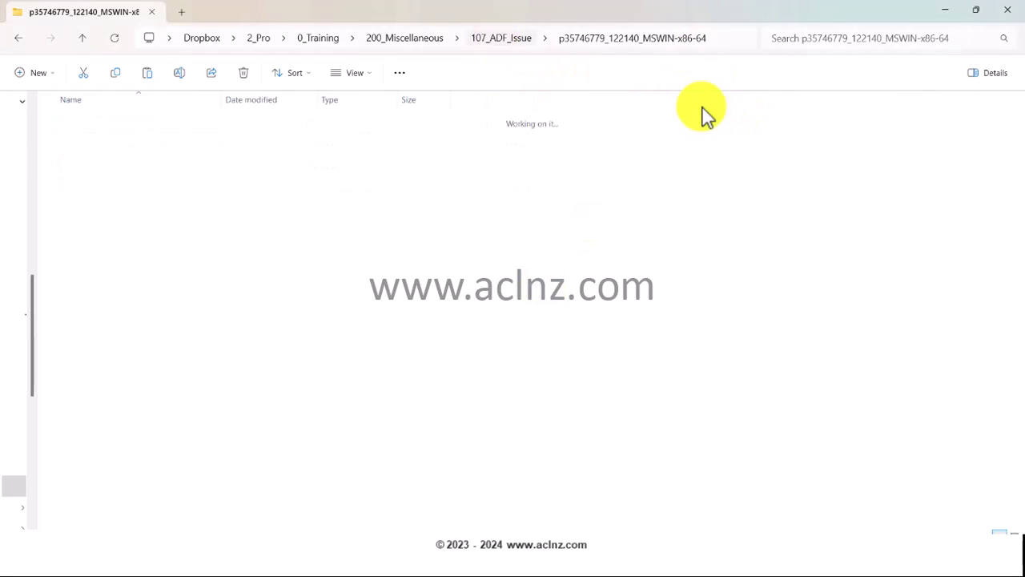
click(190, 213)
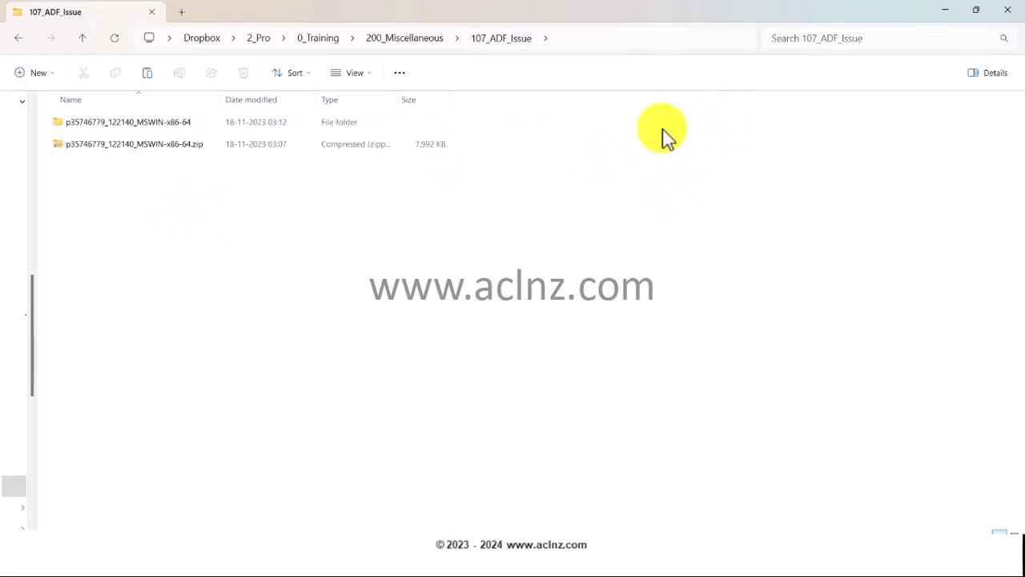
drag(694, 102, 693, 105)
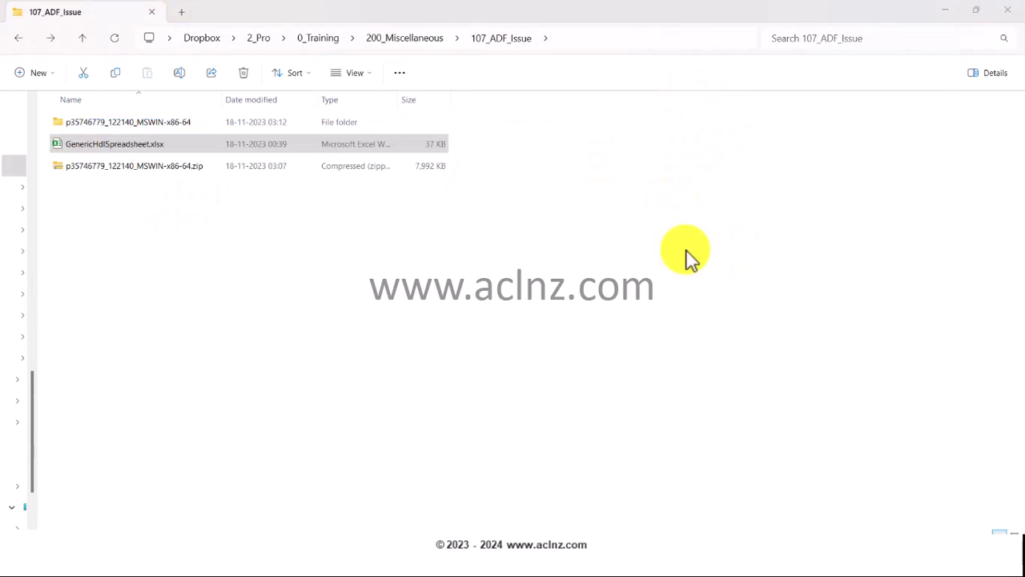
click(136, 152)
Open GenericHdlSpreadsheet.xlsx in Excel, enable editing, and confirm Yes to connect to Fusion
double_click(136, 153)
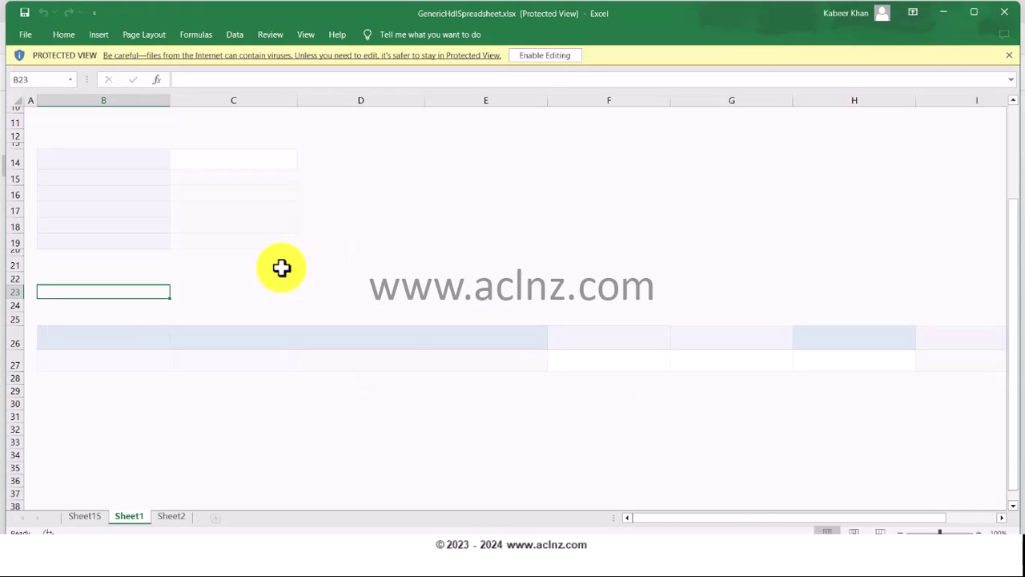
click(540, 56)
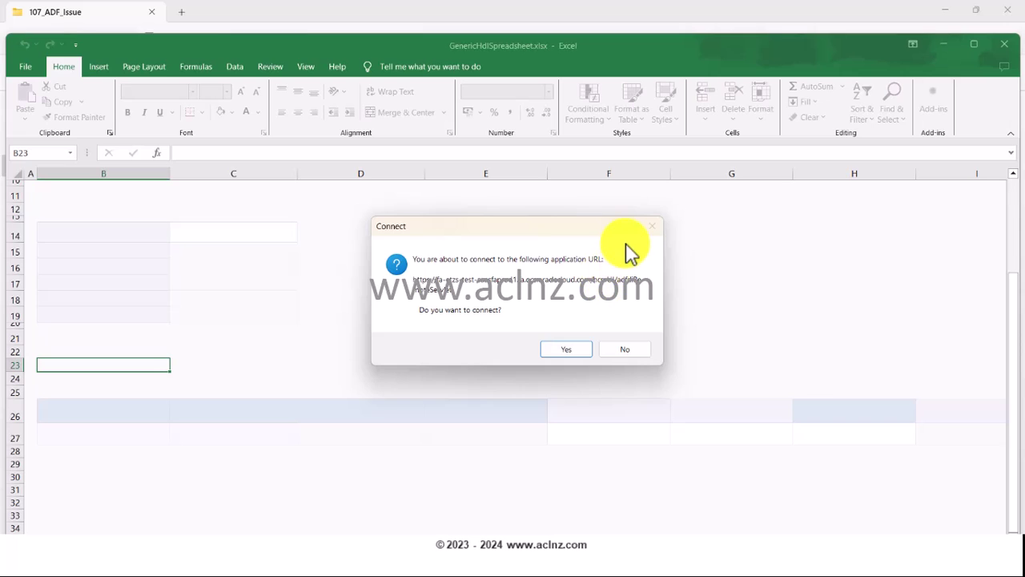
click(551, 352)
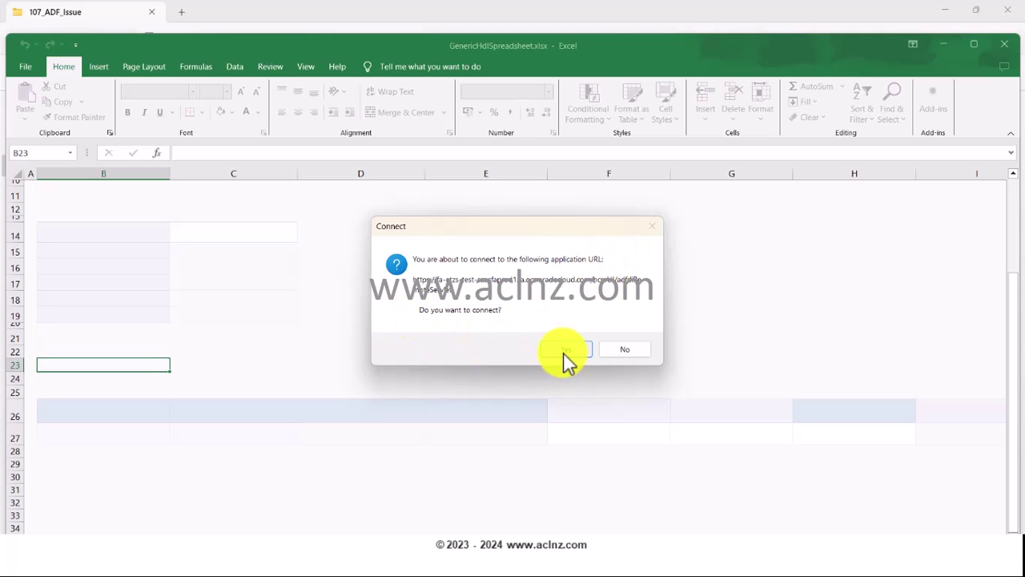
click(563, 351)
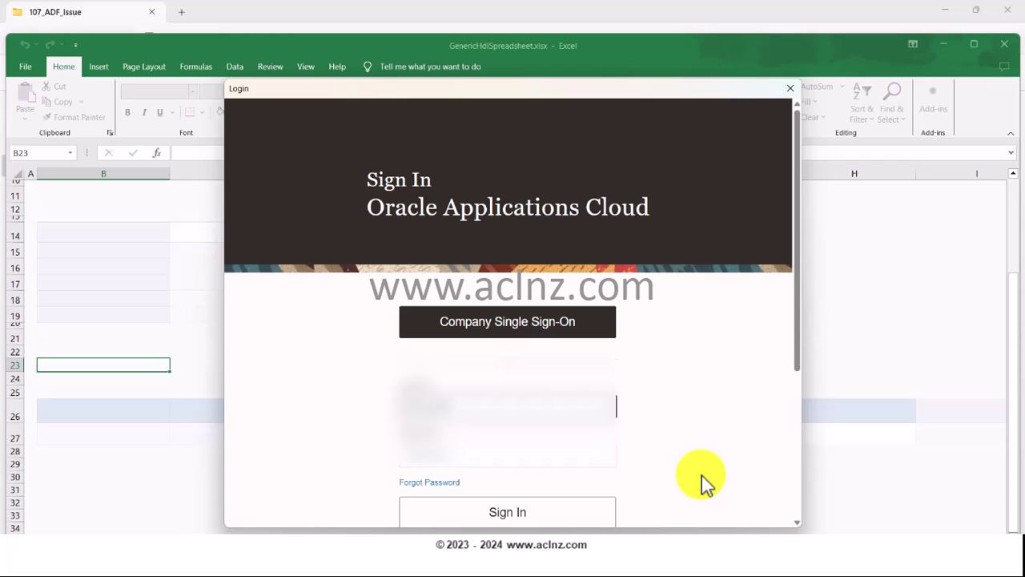
Enter the account username and password and sign in to Oracle Applications Cloud
key(Tab)
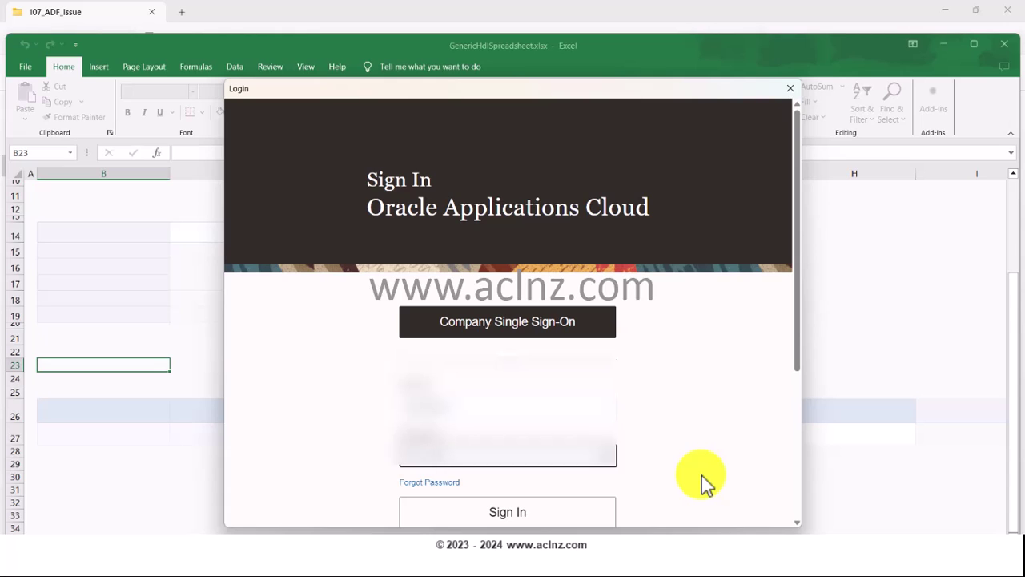
click(532, 516)
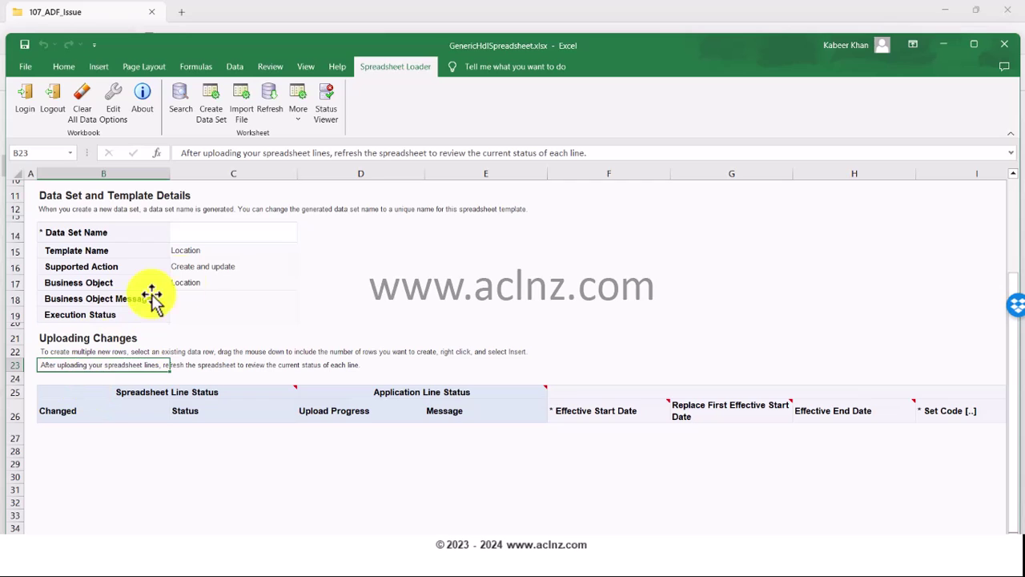
click(229, 233)
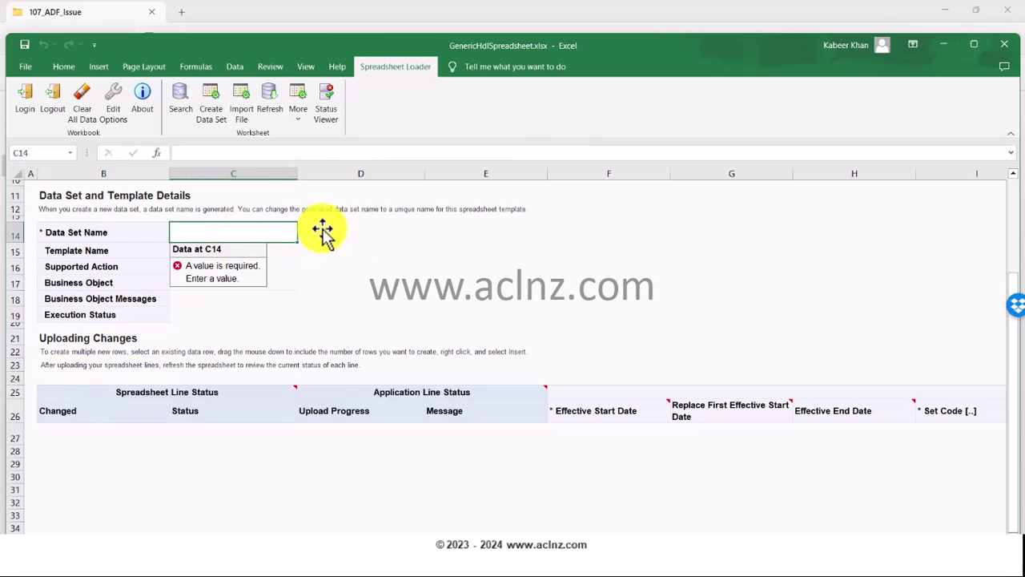
click(85, 251)
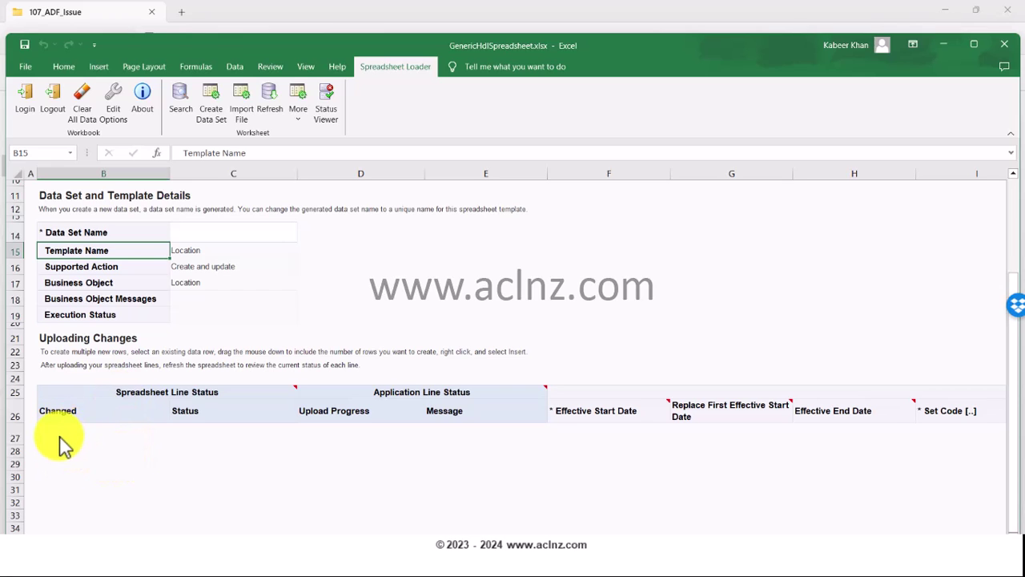
scroll(64, 445, down, 1)
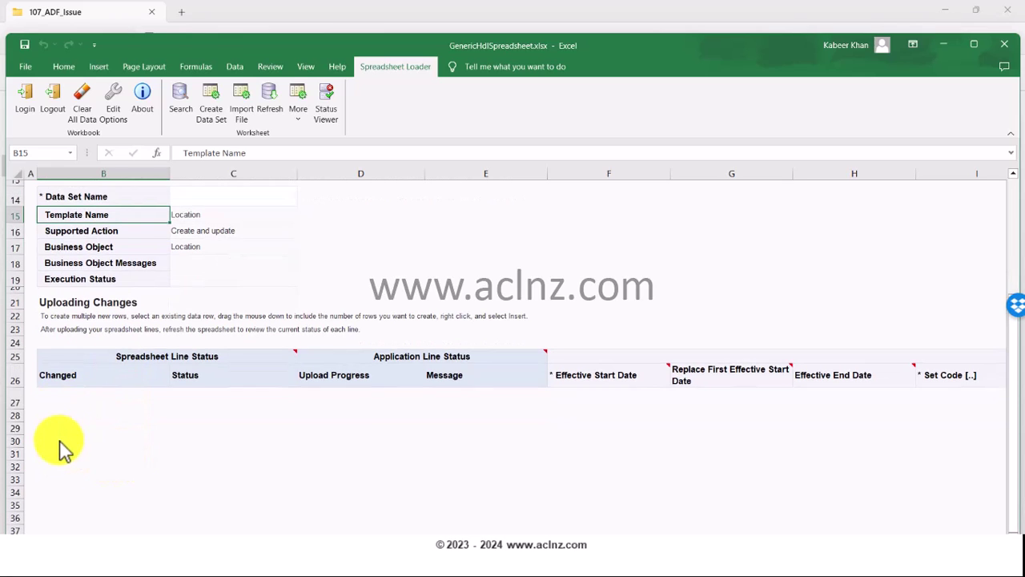
scroll(64, 449, up, 2)
scroll(64, 451, up, 3)
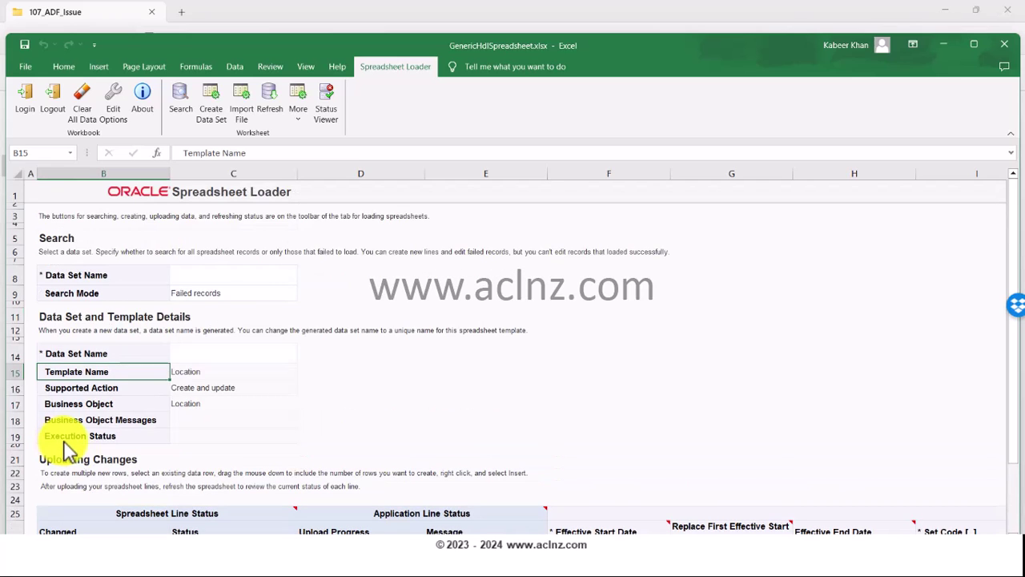
scroll(66, 450, down, 1)
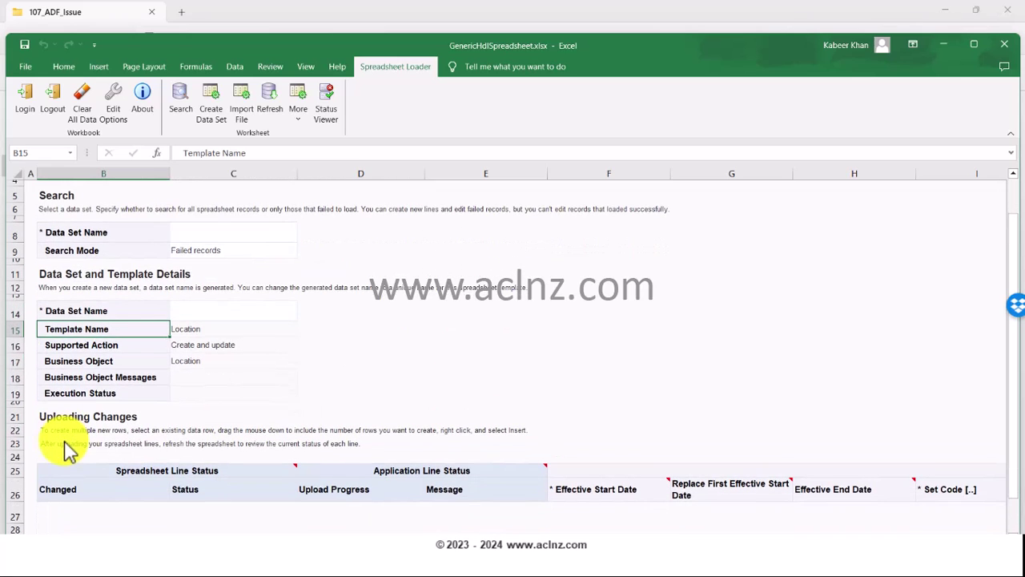